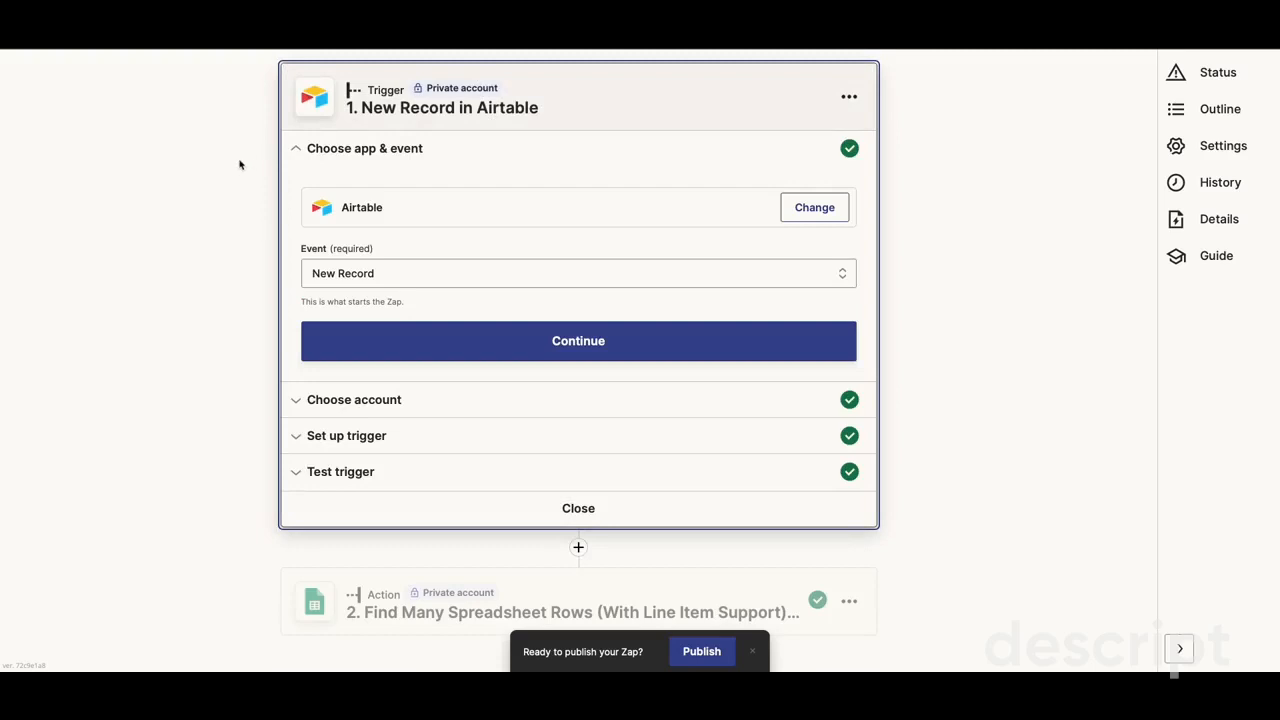
Review the New Record in Airtable trigger's base, table and view settings, then open its test section
click(346, 436)
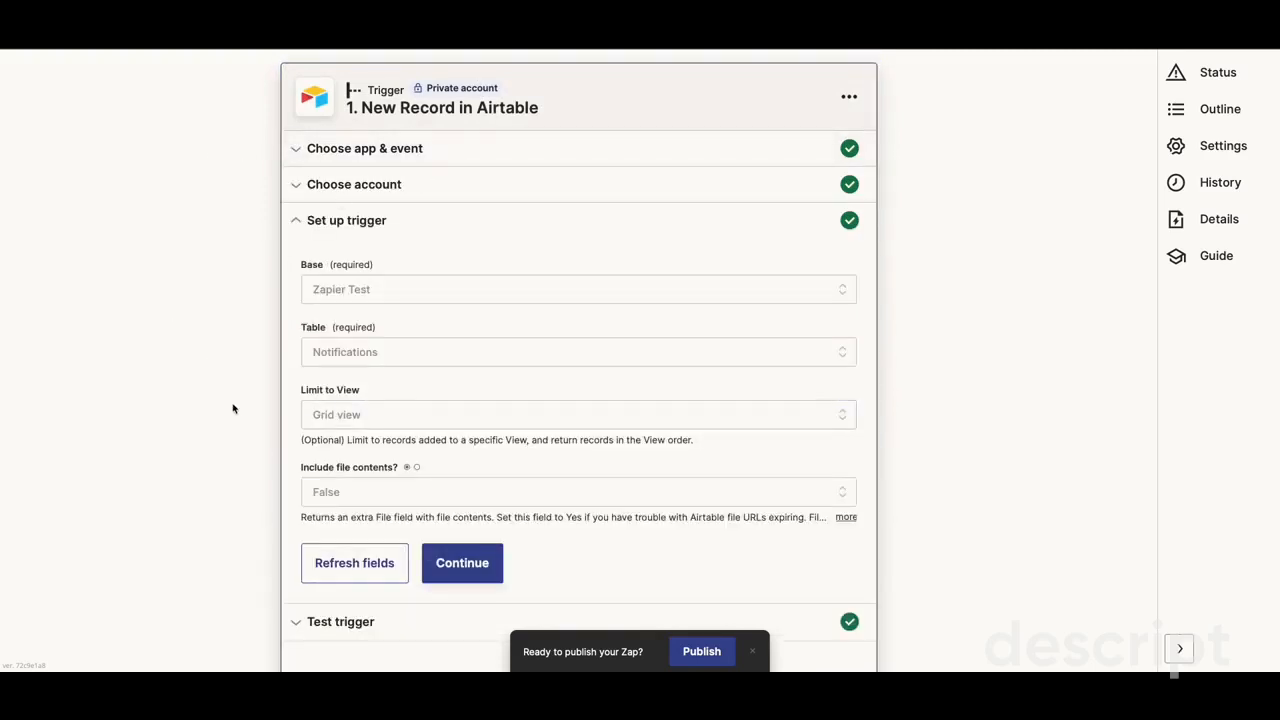
scroll(420, 450, down, 2)
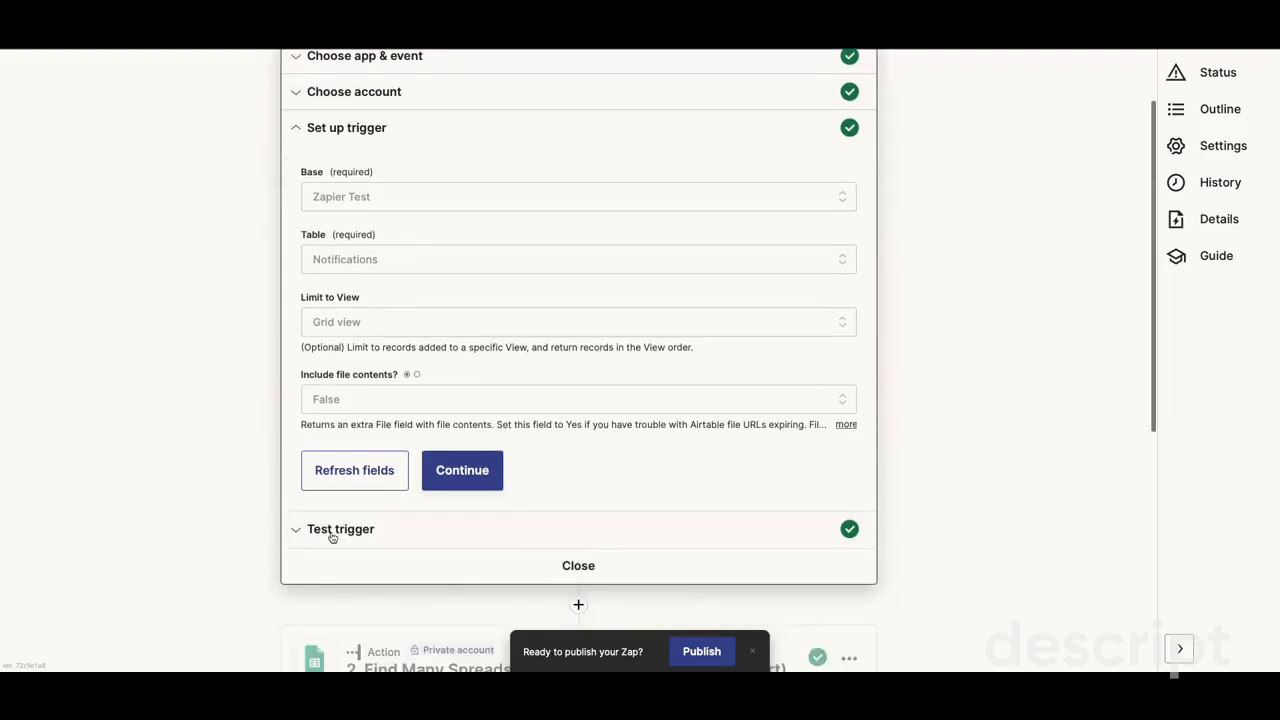
click(330, 532)
Open the Find Many Spreadsheet Rows action and examine its spreadsheet, worksheet, lookup column and lookup value settings
click(378, 433)
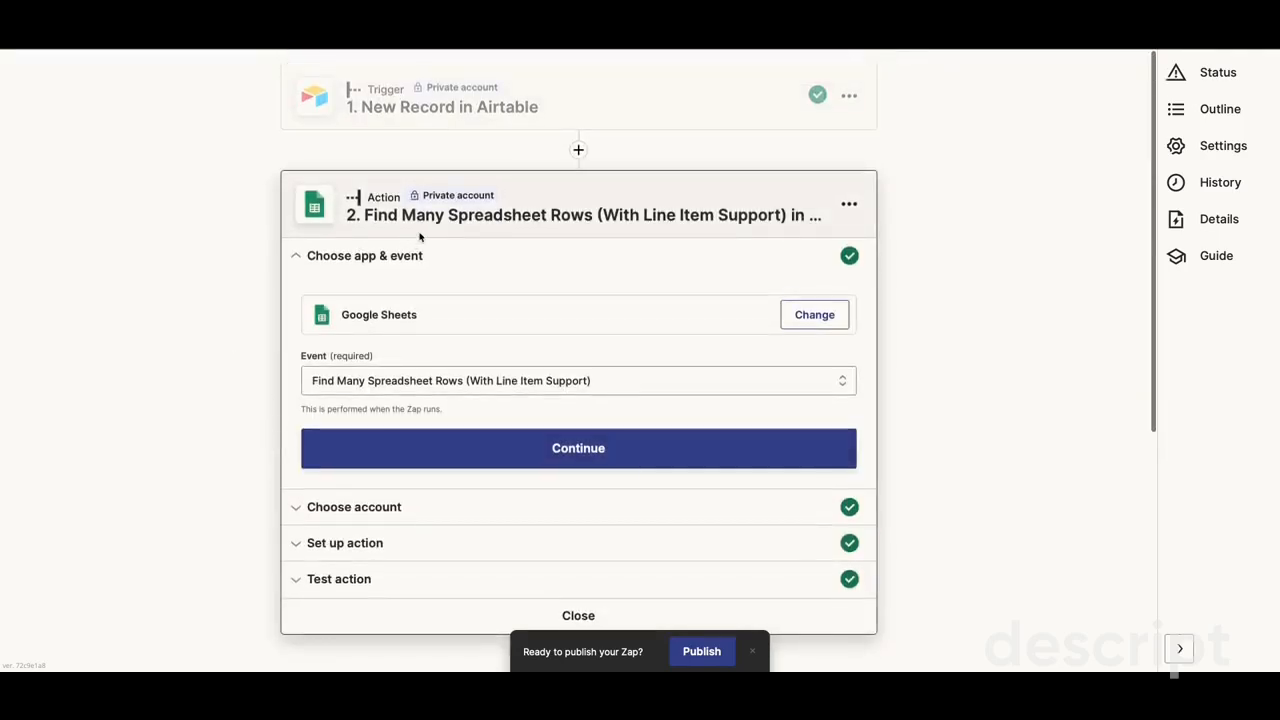
scroll(511, 263, down, 4)
scroll(443, 380, up, 2)
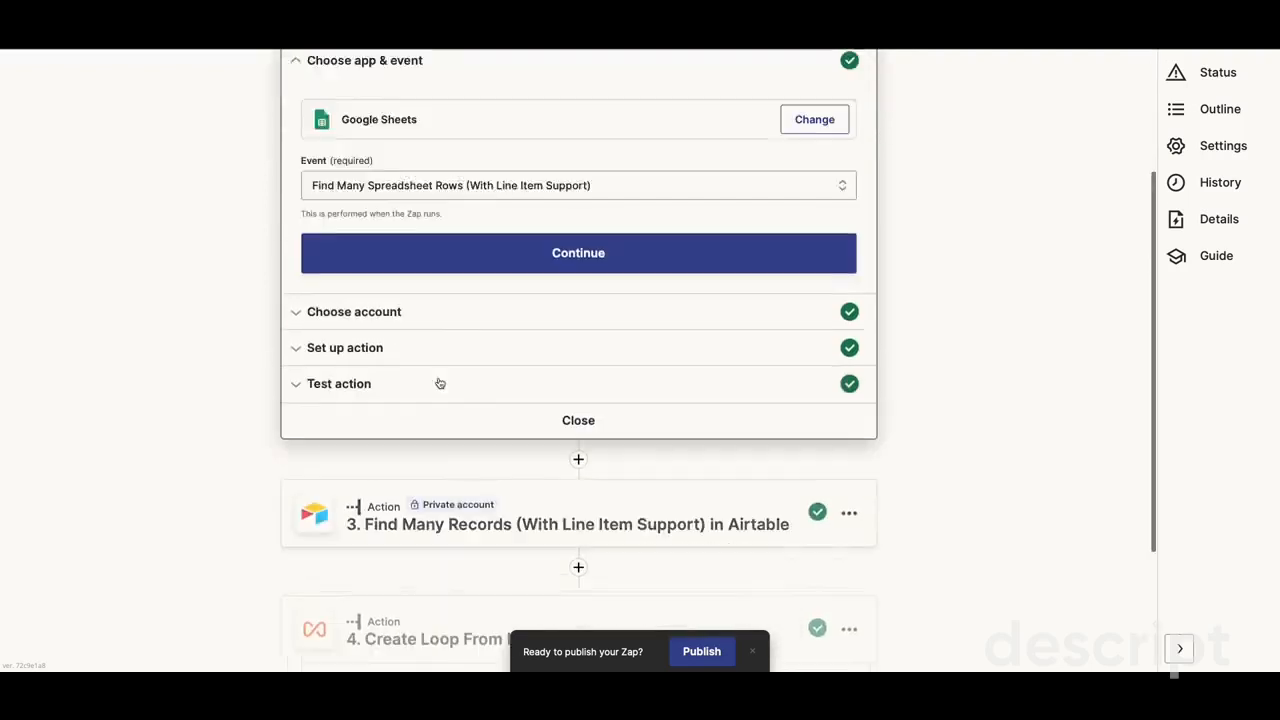
scroll(439, 383, up, 1)
click(343, 412)
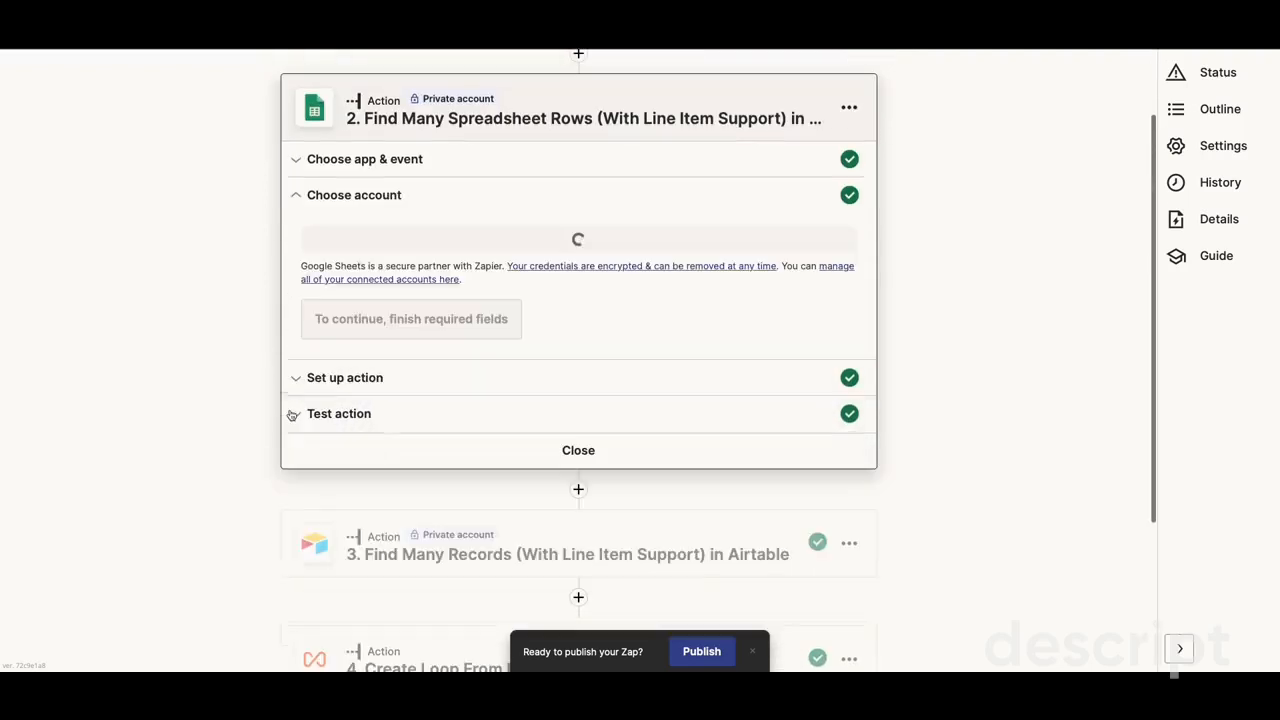
click(337, 380)
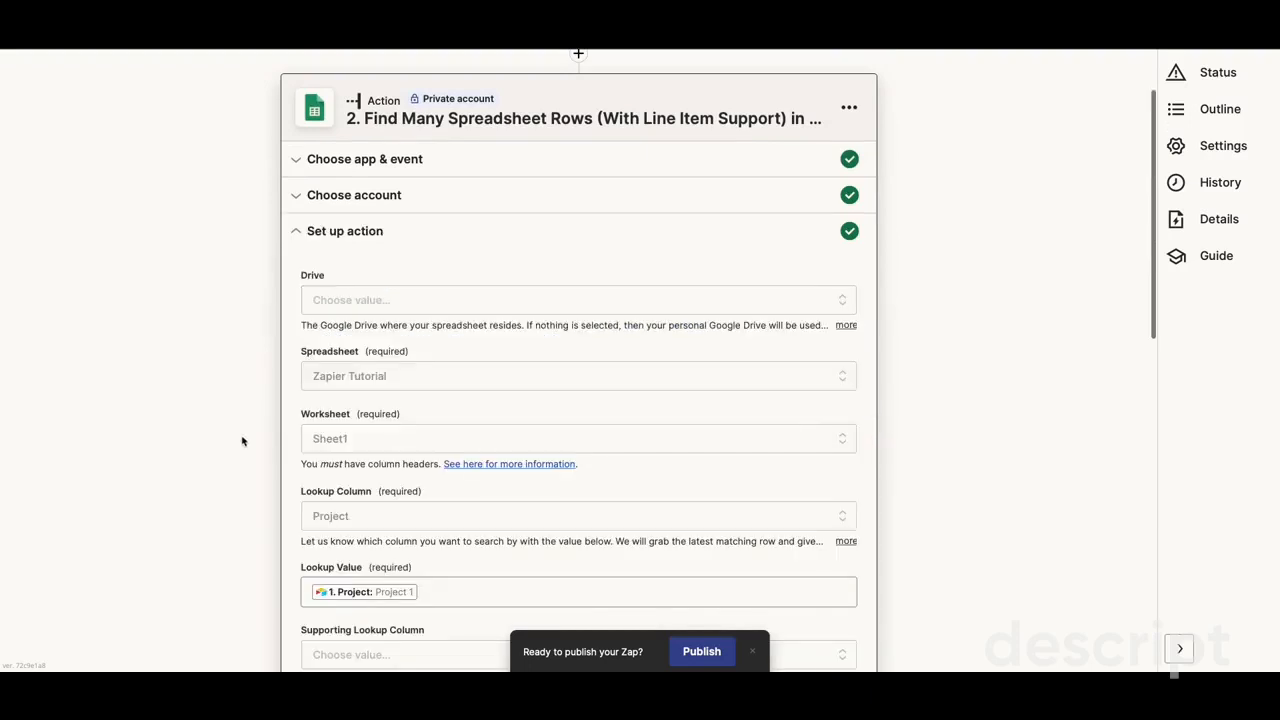
click(466, 418)
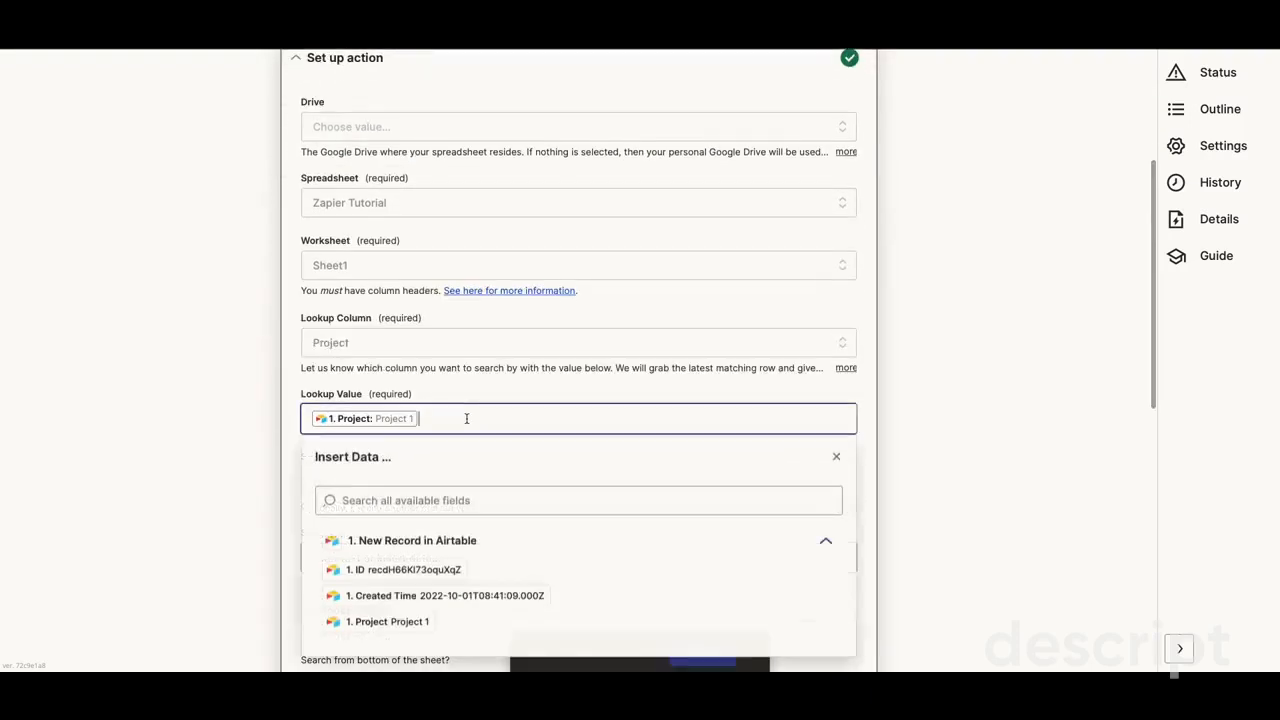
click(211, 397)
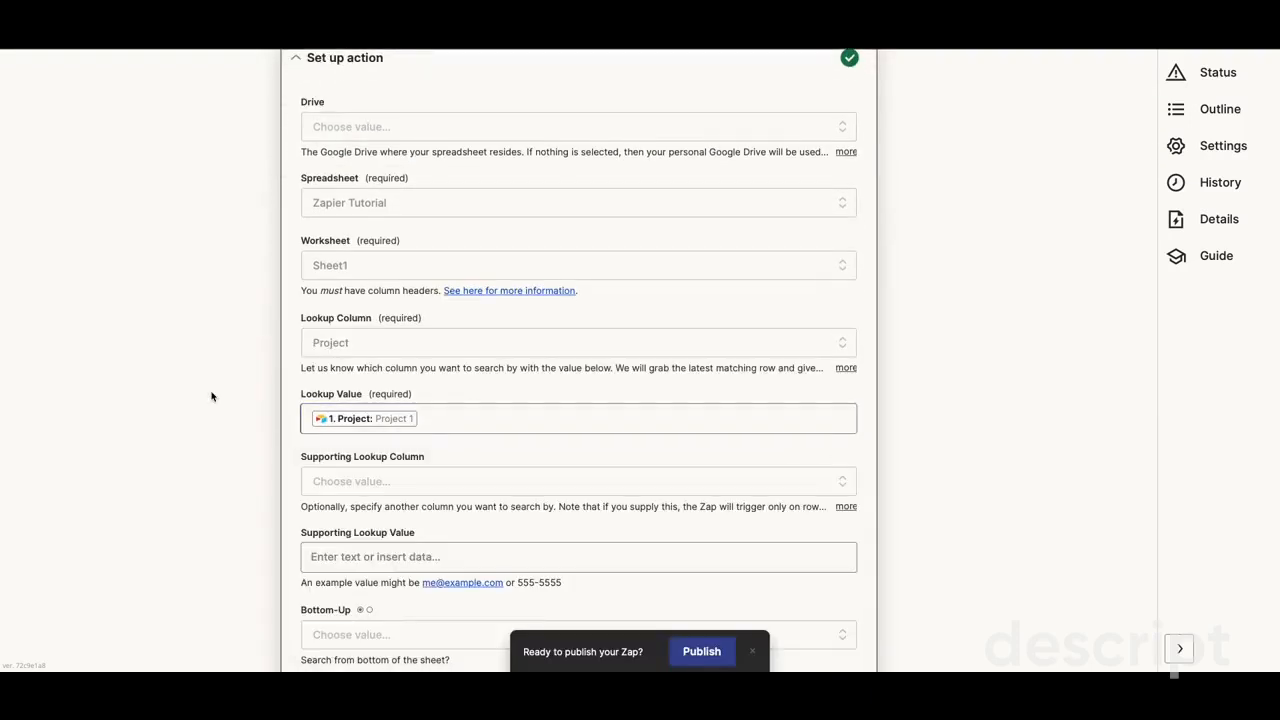
scroll(212, 397, up, 3)
scroll(212, 397, down, 2)
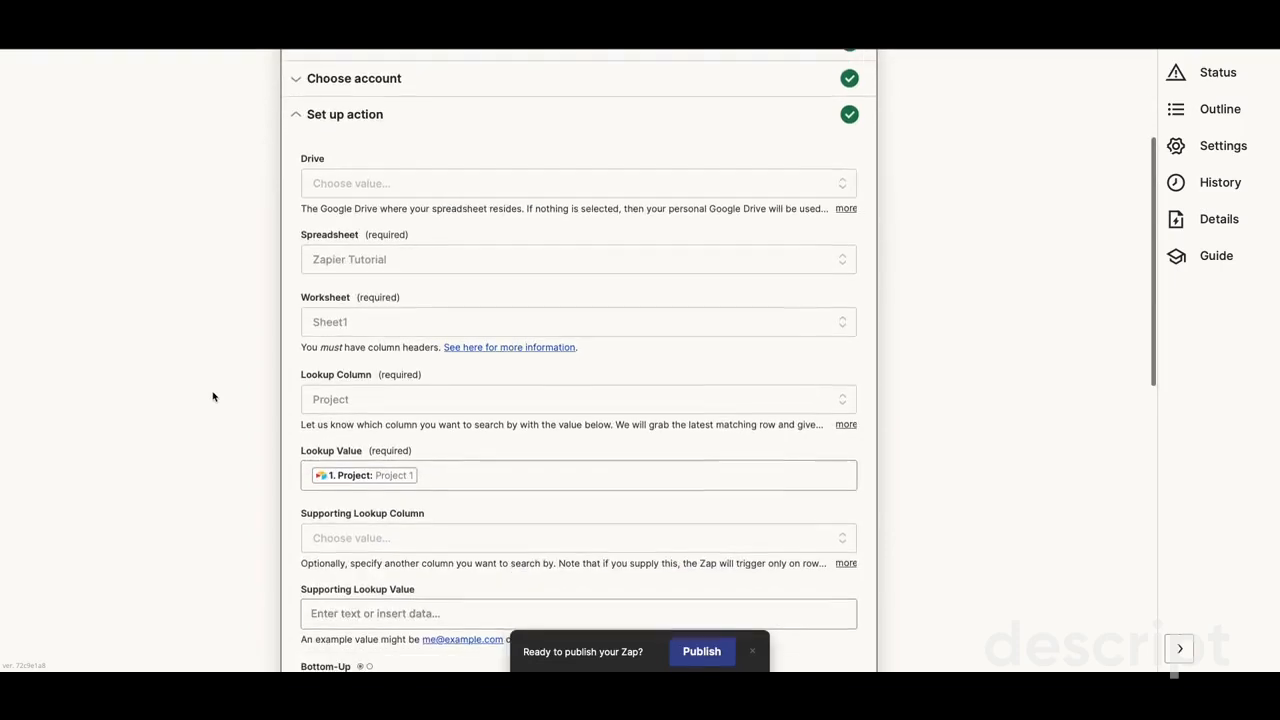
scroll(212, 397, down, 5)
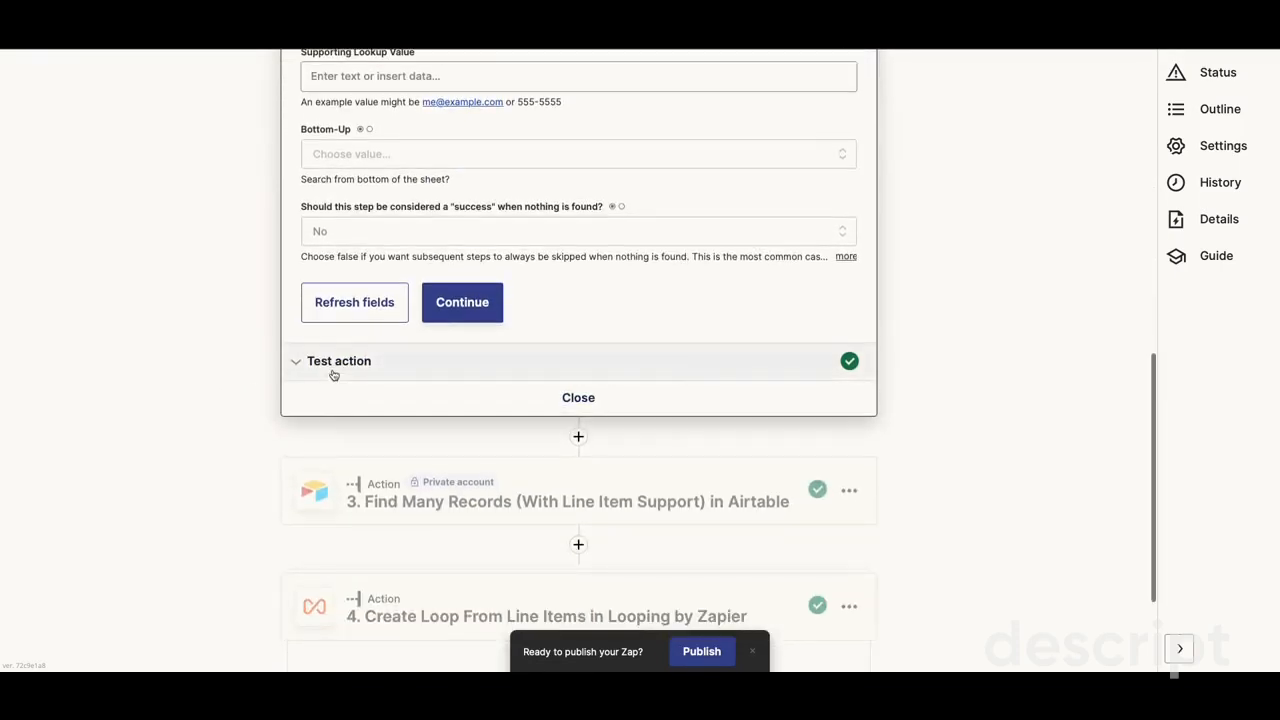
Retest the Find Many Spreadsheet Rows action and review the returned rows
click(333, 372)
scroll(238, 377, up, 3)
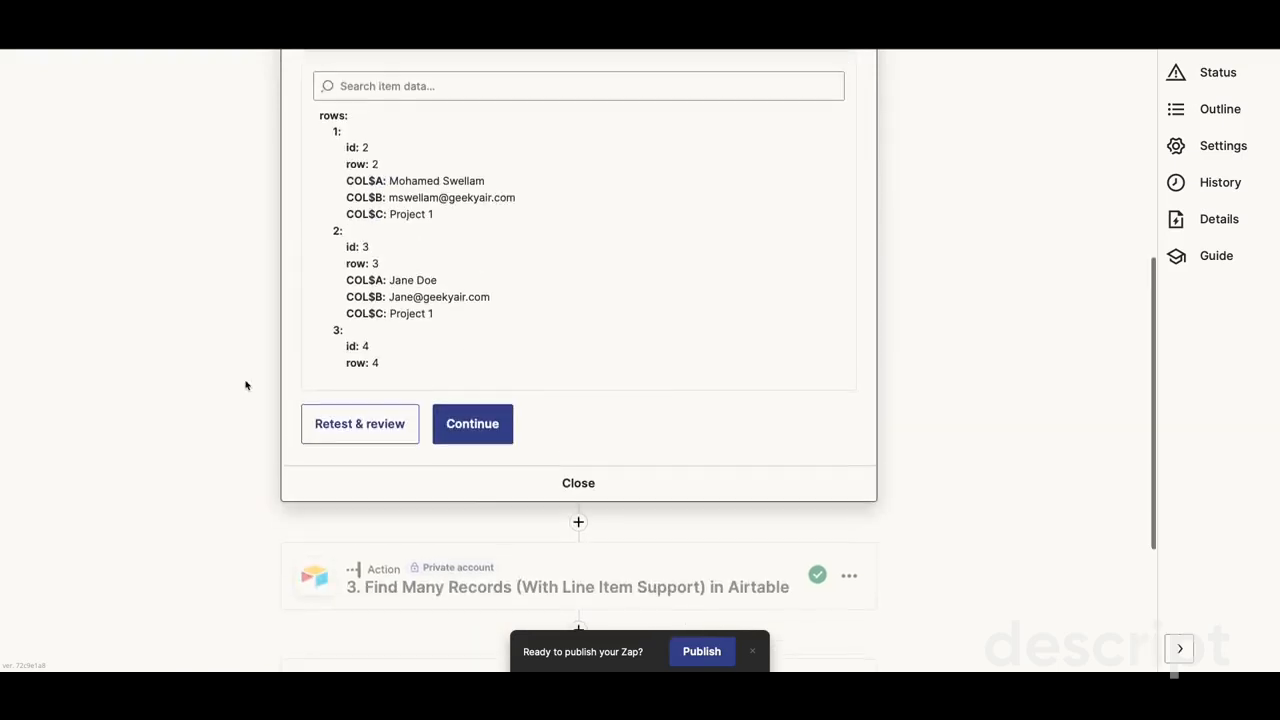
click(320, 423)
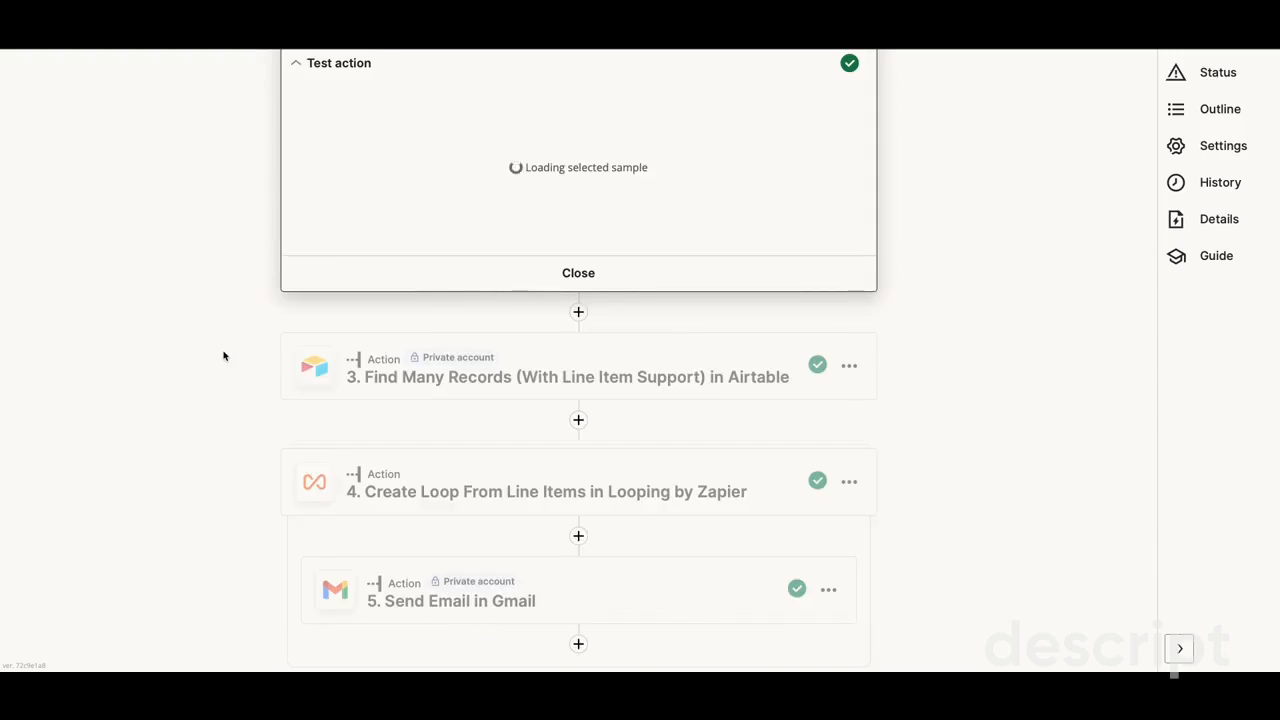
scroll(428, 340, down, 5)
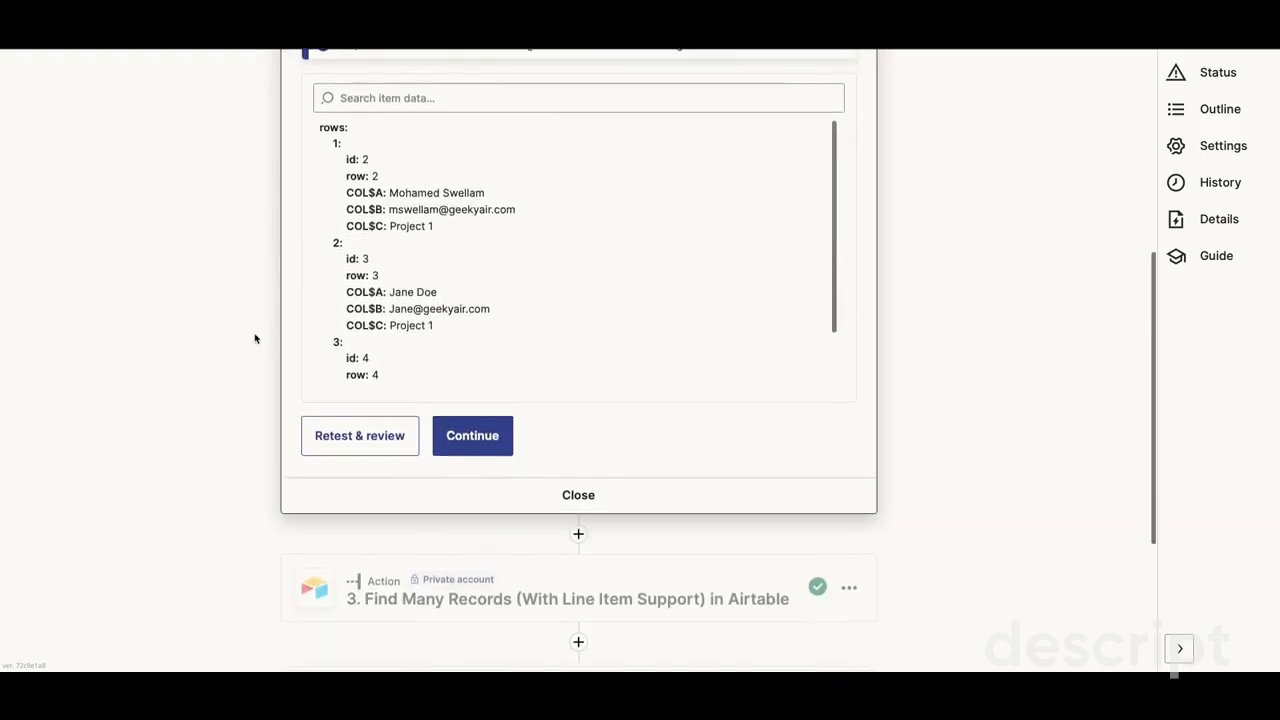
scroll(254, 337, up, 5)
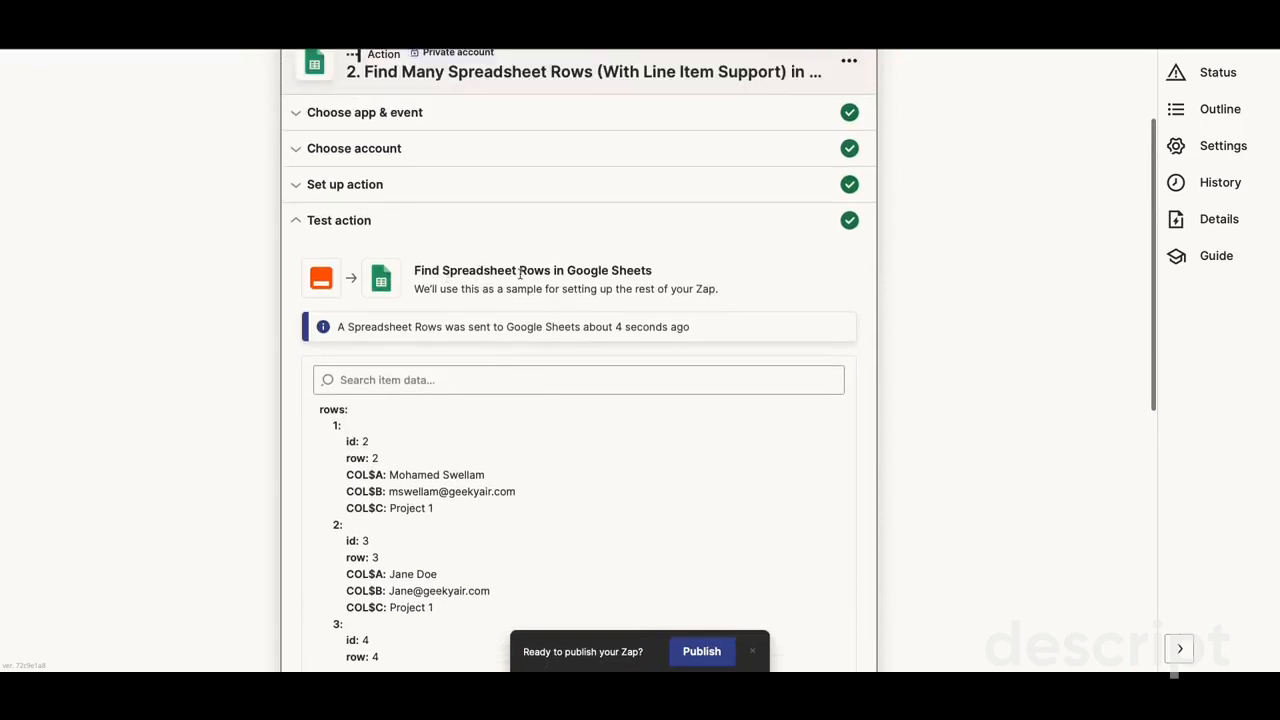
scroll(620, 230, up, 1)
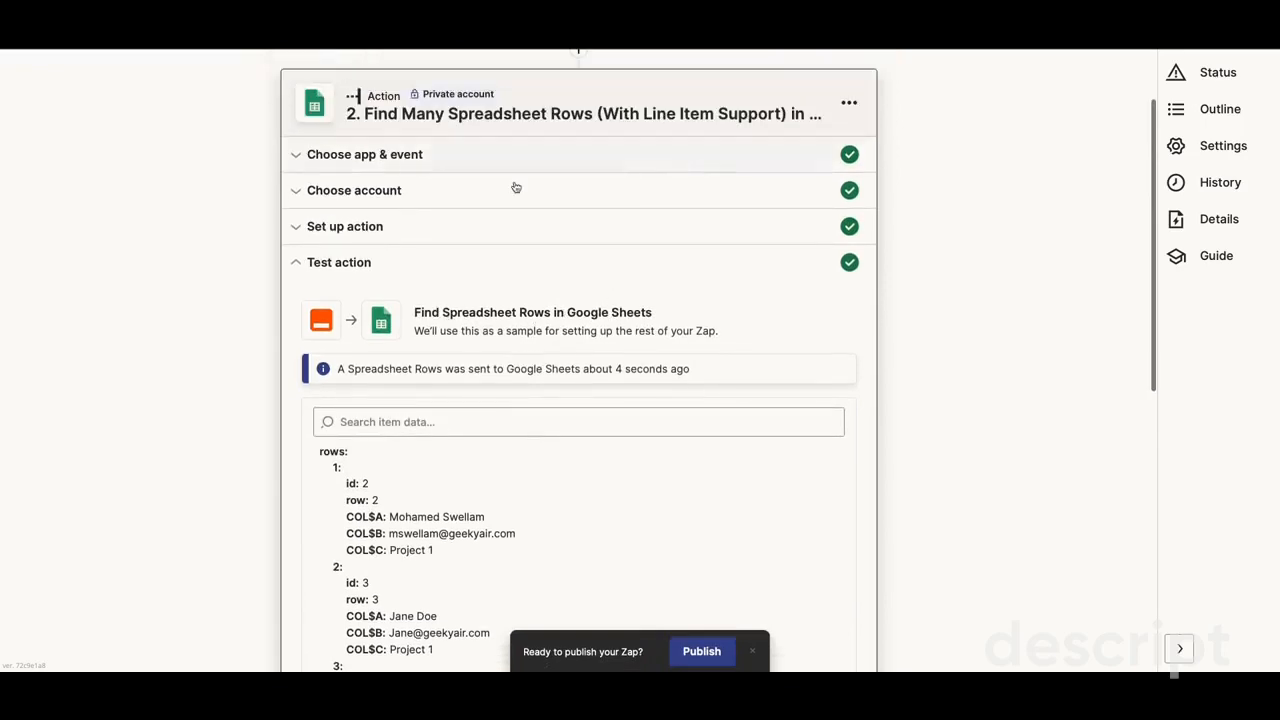
Open the Find Many Records action in Airtable and examine its base, table, search field and search value settings
scroll(166, 287, down, 5)
click(421, 422)
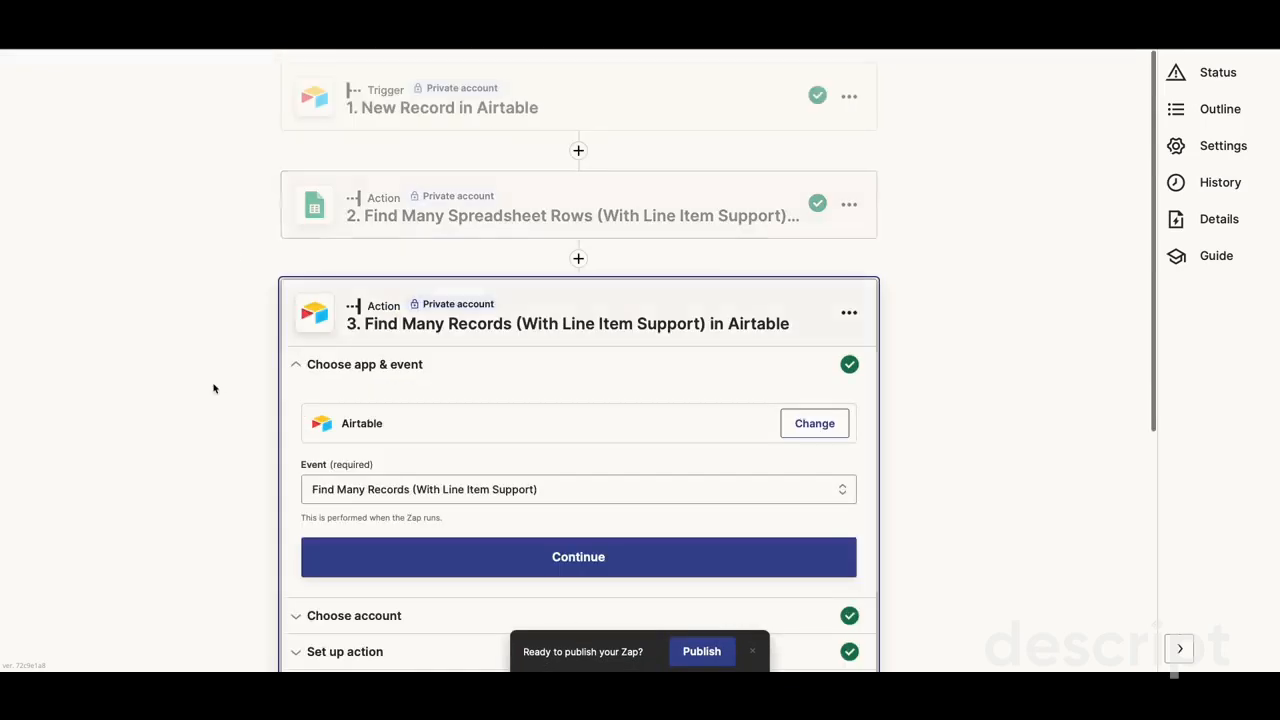
scroll(311, 403, down, 3)
click(314, 417)
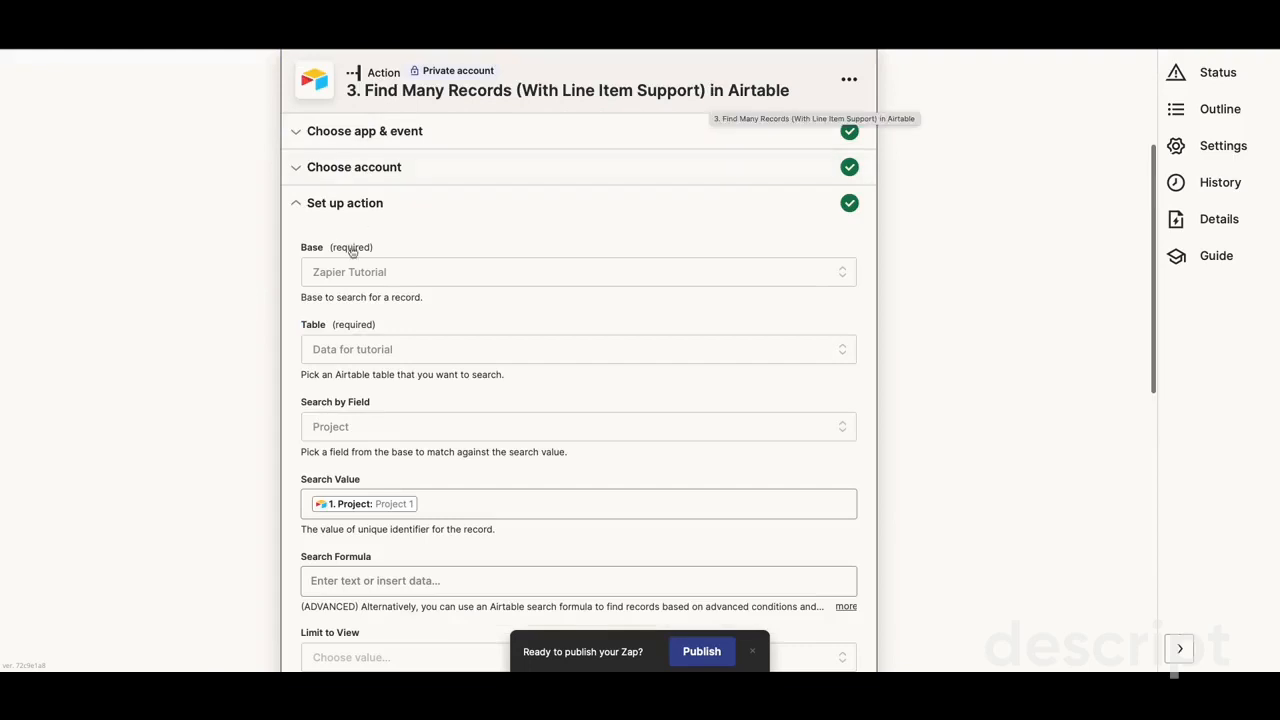
scroll(349, 265, down, 2)
scroll(421, 424, down, 4)
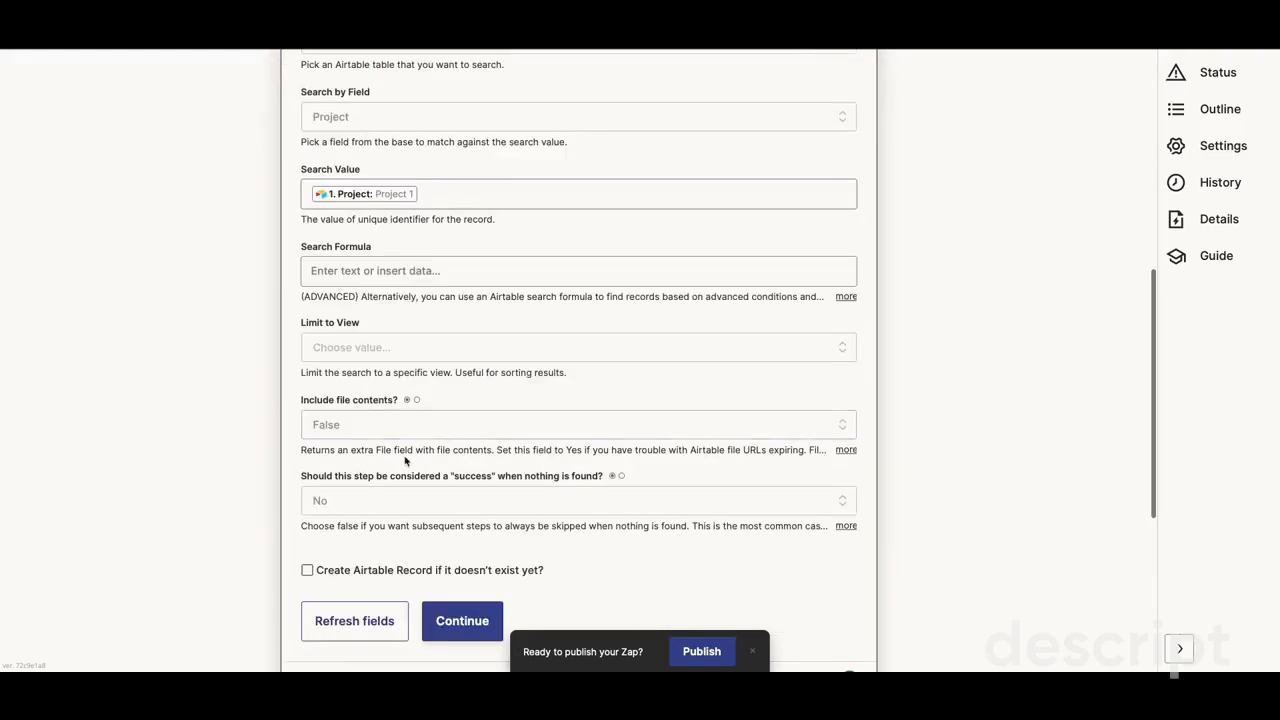
Open the test results of the Airtable Find Many Records action and look through the sample records
scroll(361, 598, down, 1)
click(352, 613)
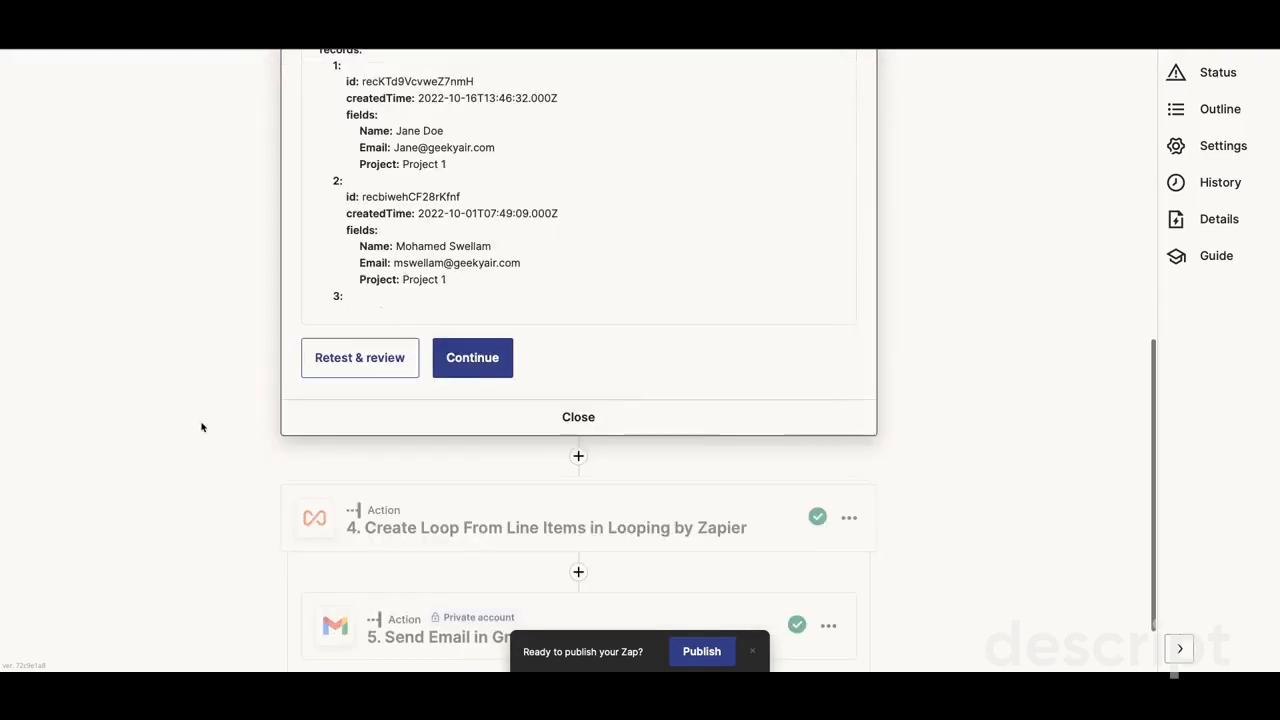
scroll(220, 347, up, 2)
scroll(480, 320, up, 1)
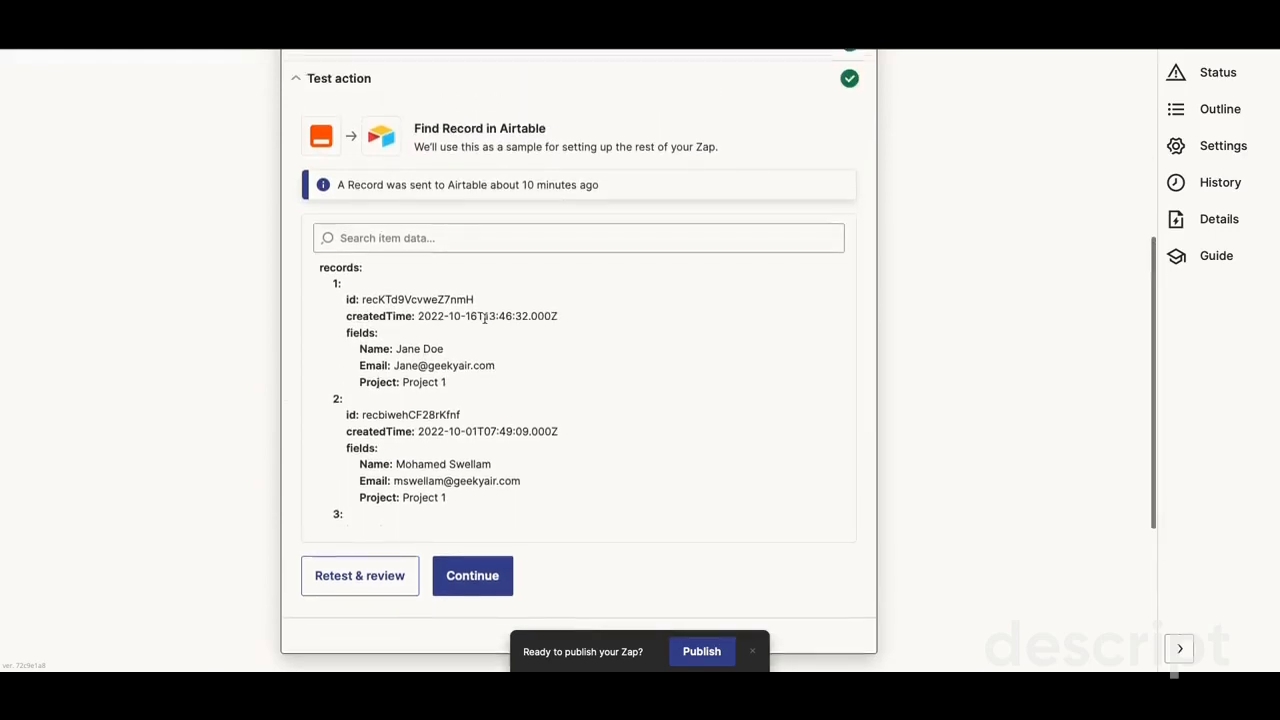
scroll(480, 334, down, 1)
scroll(480, 334, down, 1)
scroll(140, 329, down, 3)
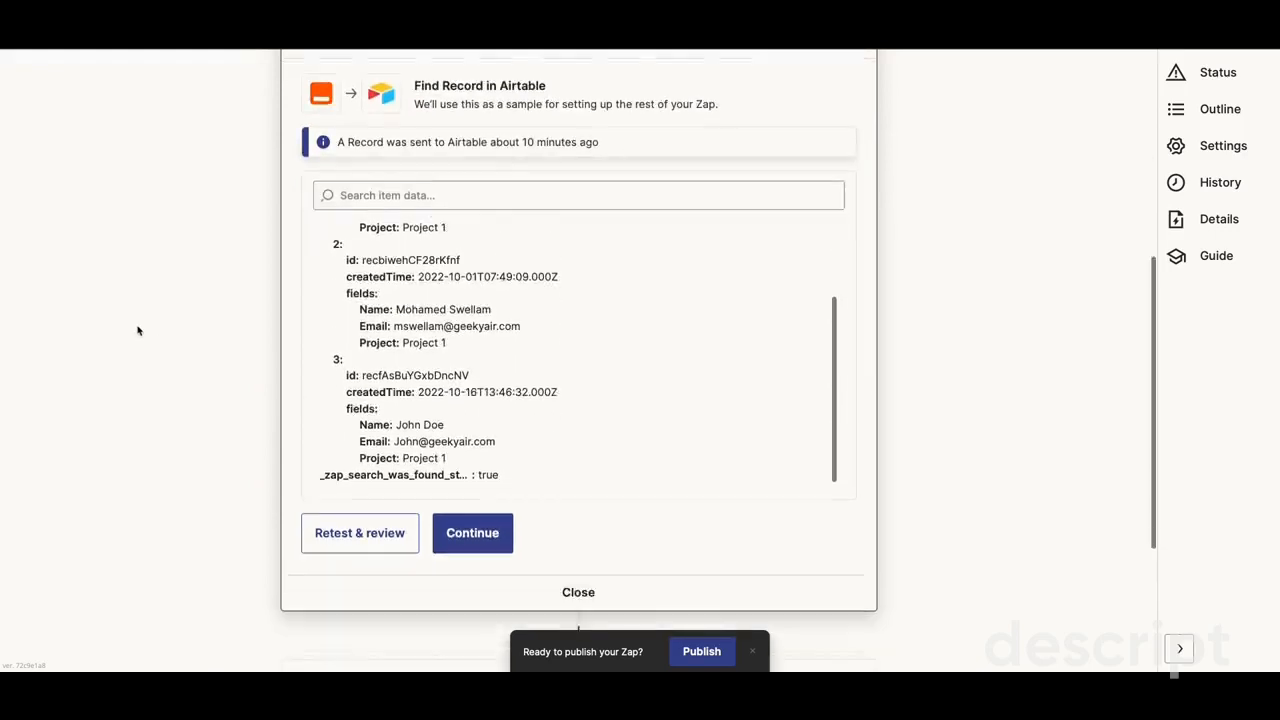
scroll(142, 328, up, 2)
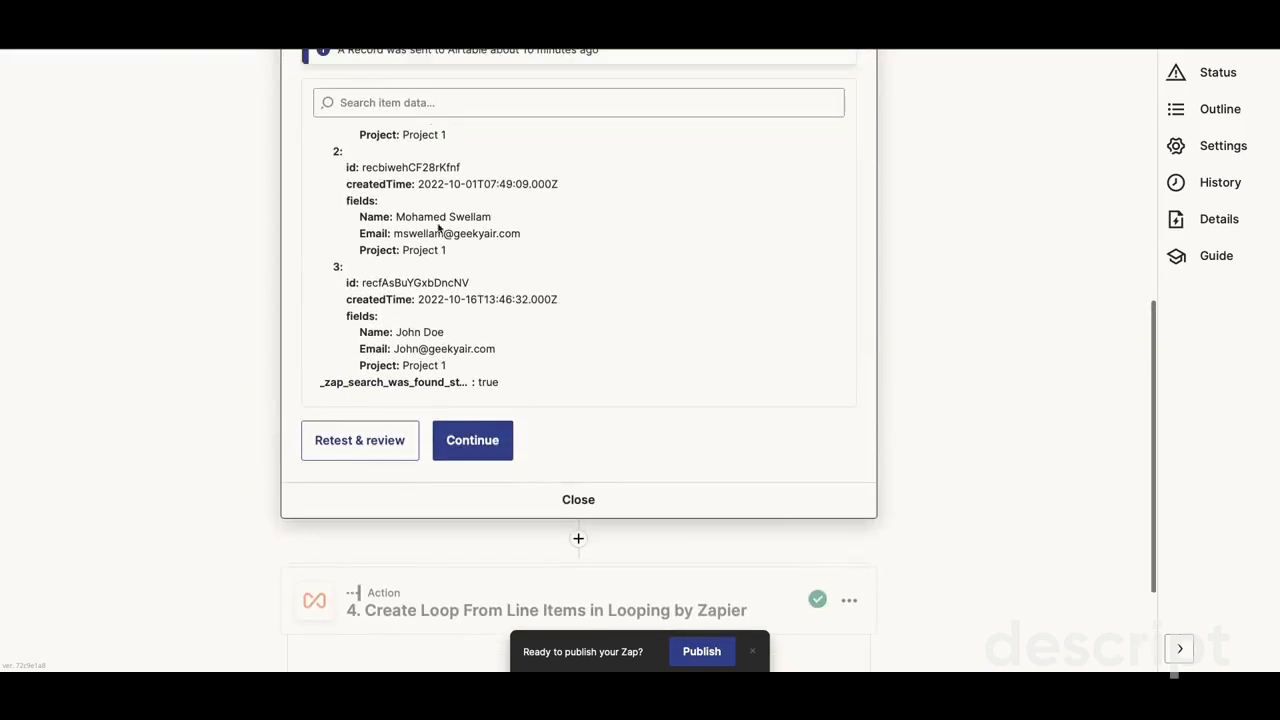
Examine the Email and Project fields in the sample records found by the Airtable action
drag(446, 233, 531, 240)
scroll(531, 245, up, 3)
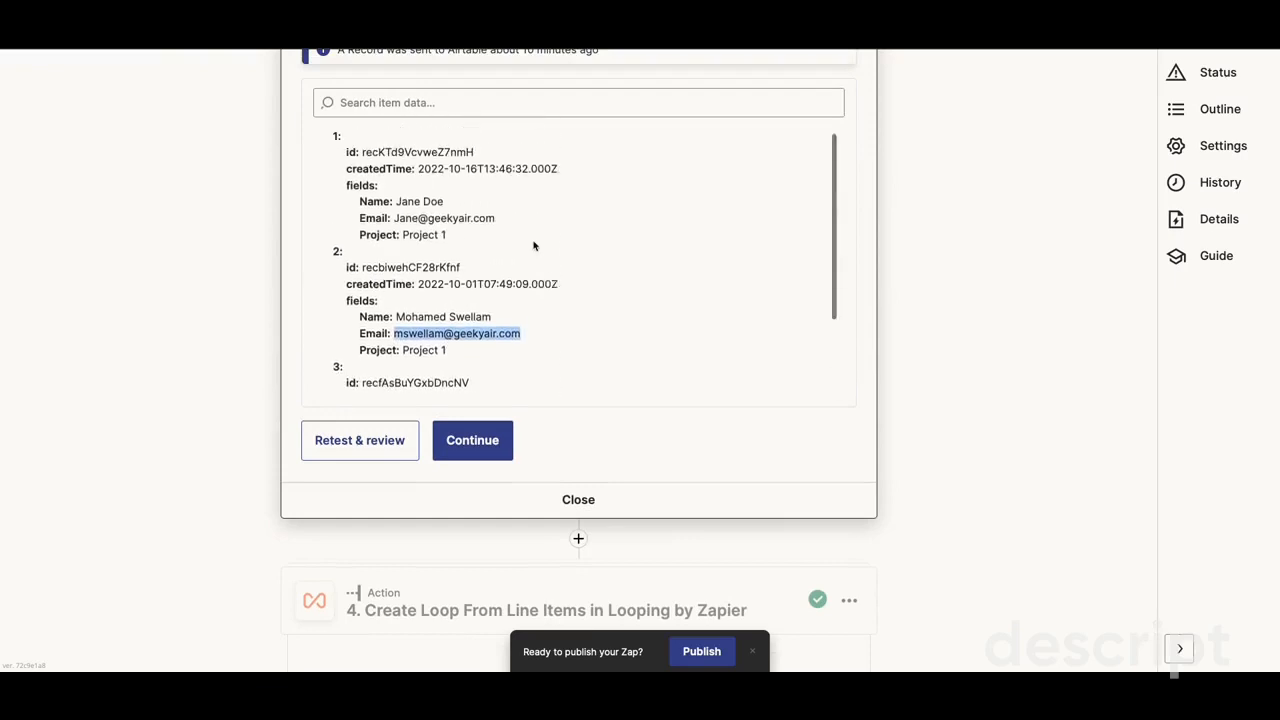
drag(403, 250, 468, 247)
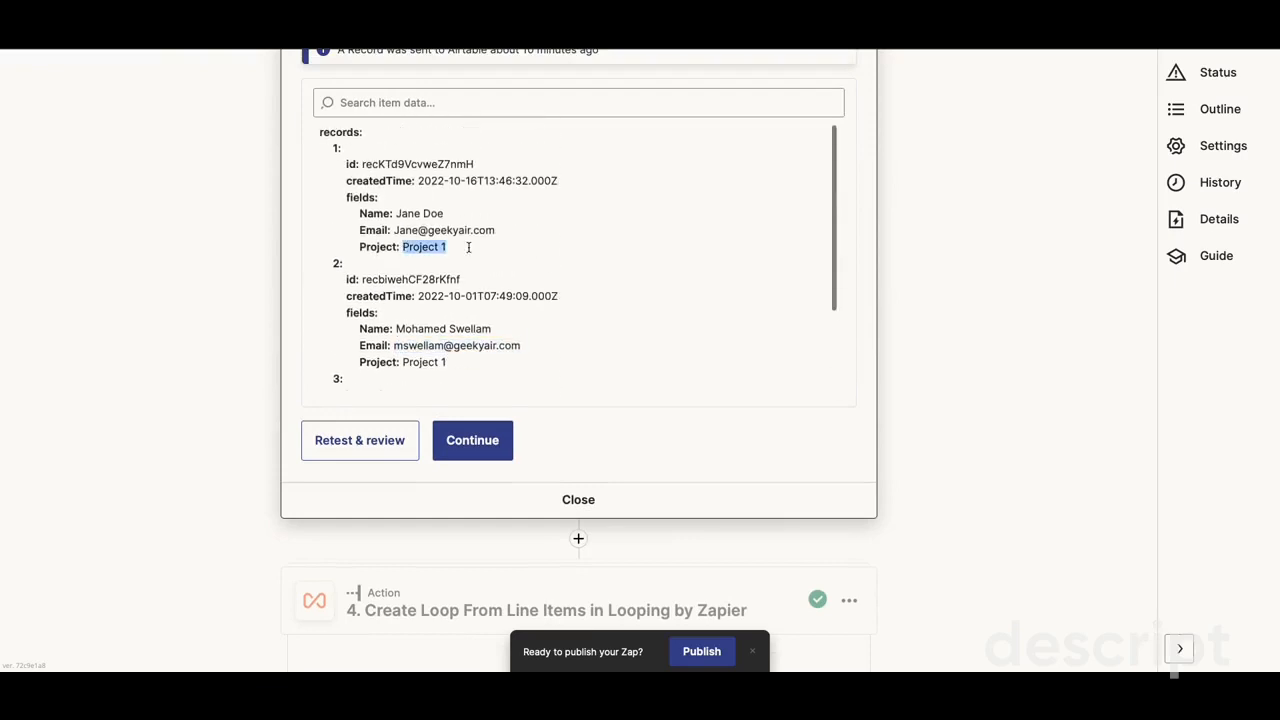
click(468, 247)
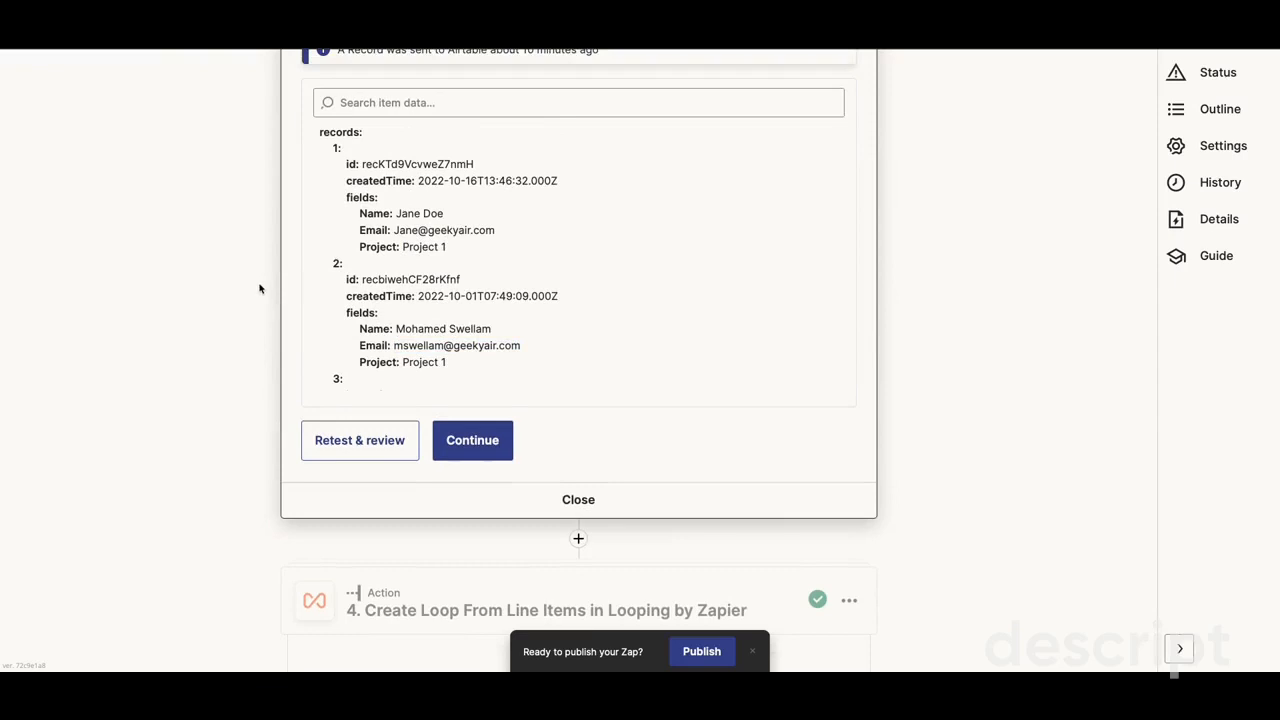
scroll(250, 330, down, 3)
scroll(397, 514, up, 3)
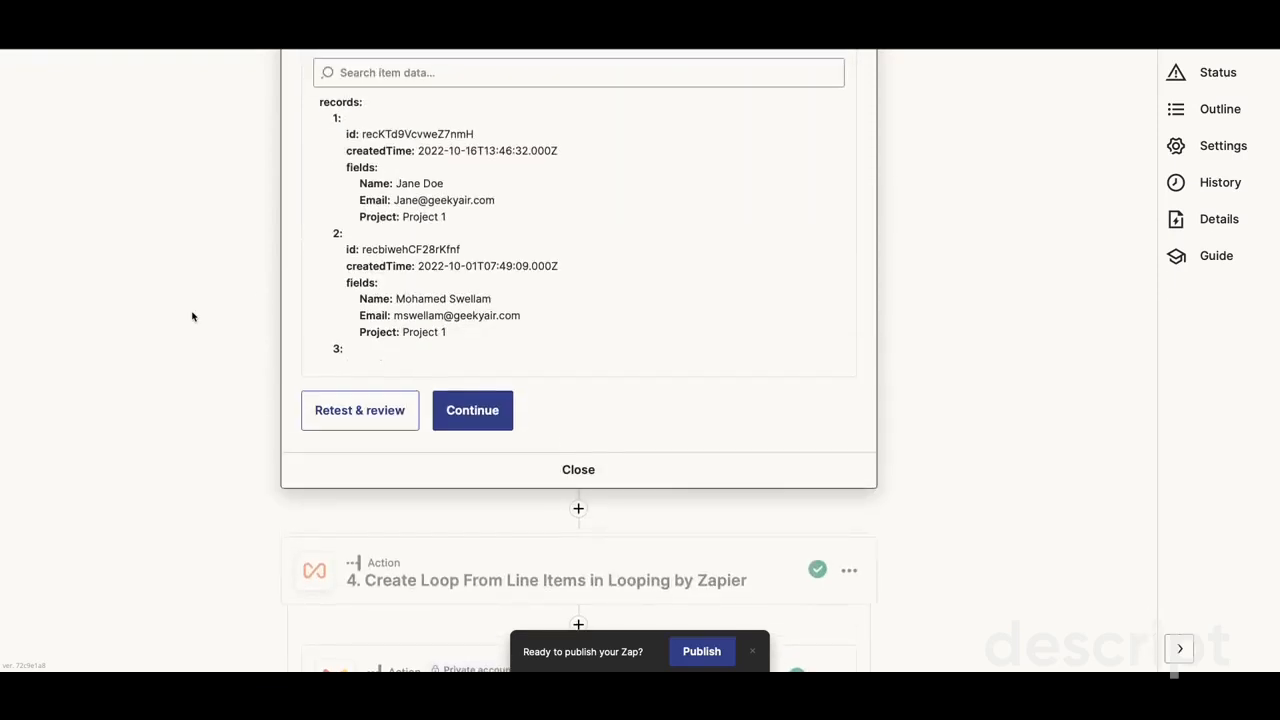
Add a Gmail action with the Send Email event between the Airtable search and the loop
scroll(200, 315, down, 3)
click(584, 375)
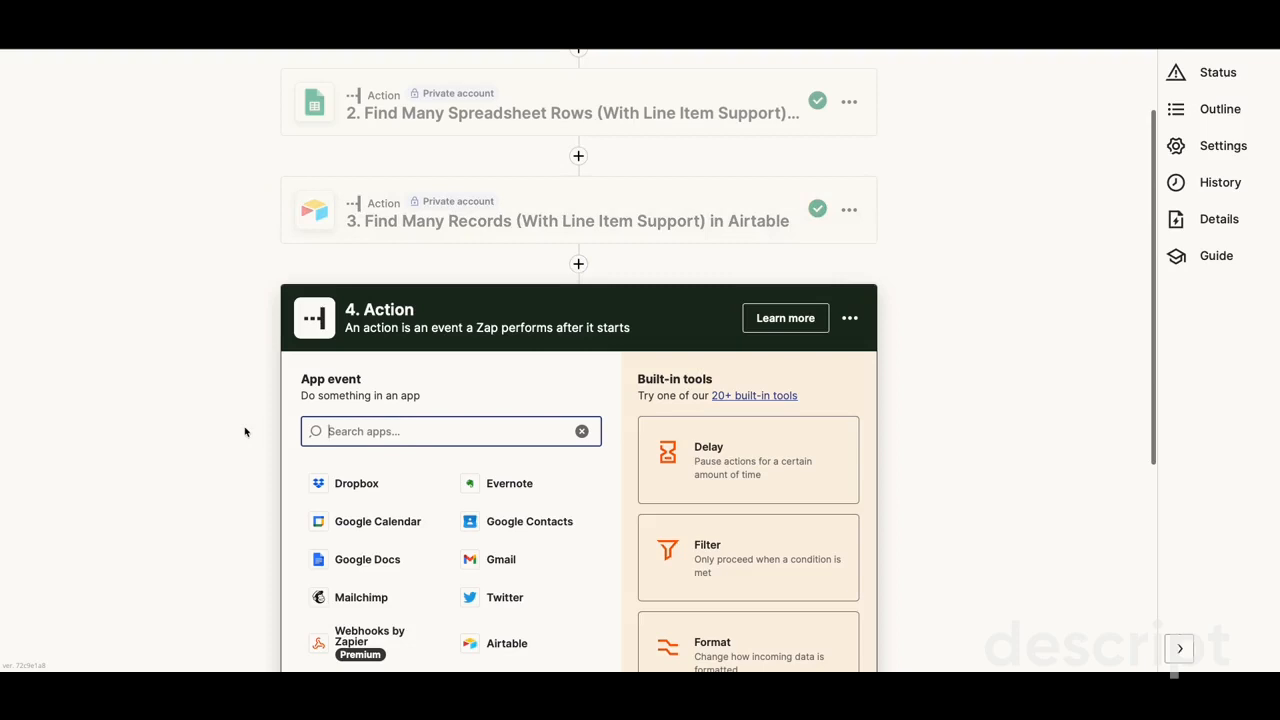
text(gma)
click(348, 484)
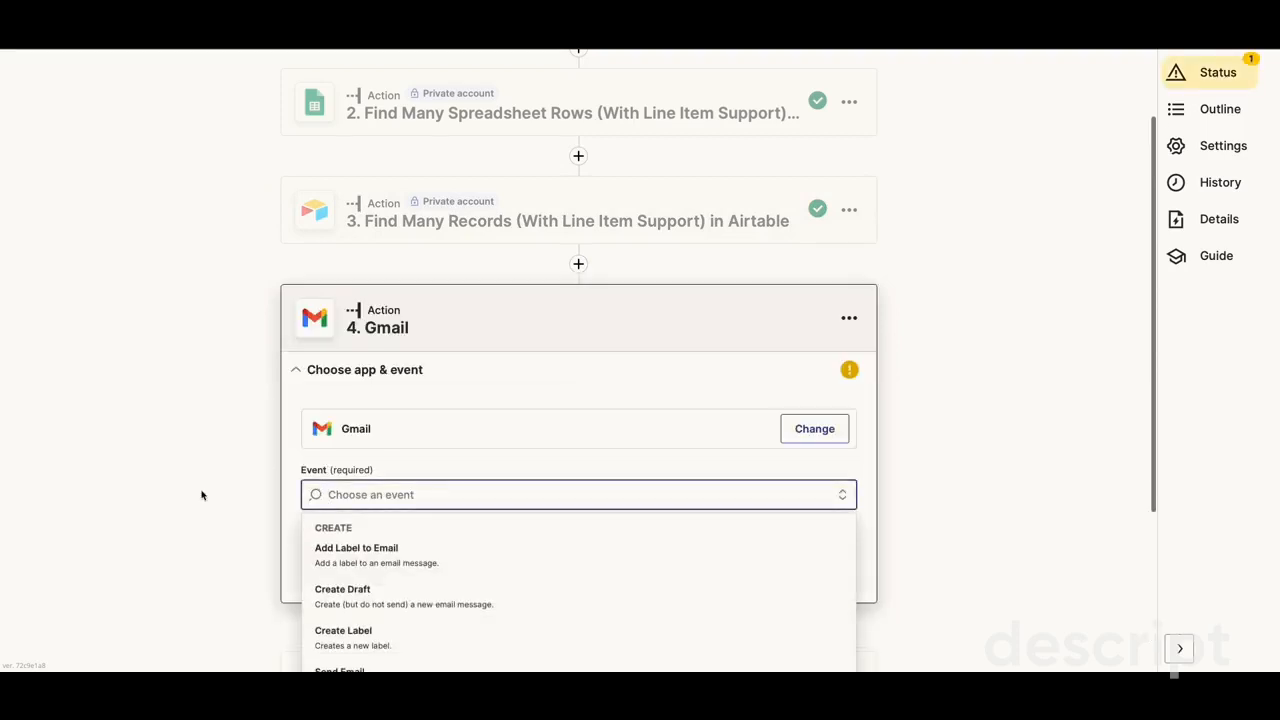
click(385, 606)
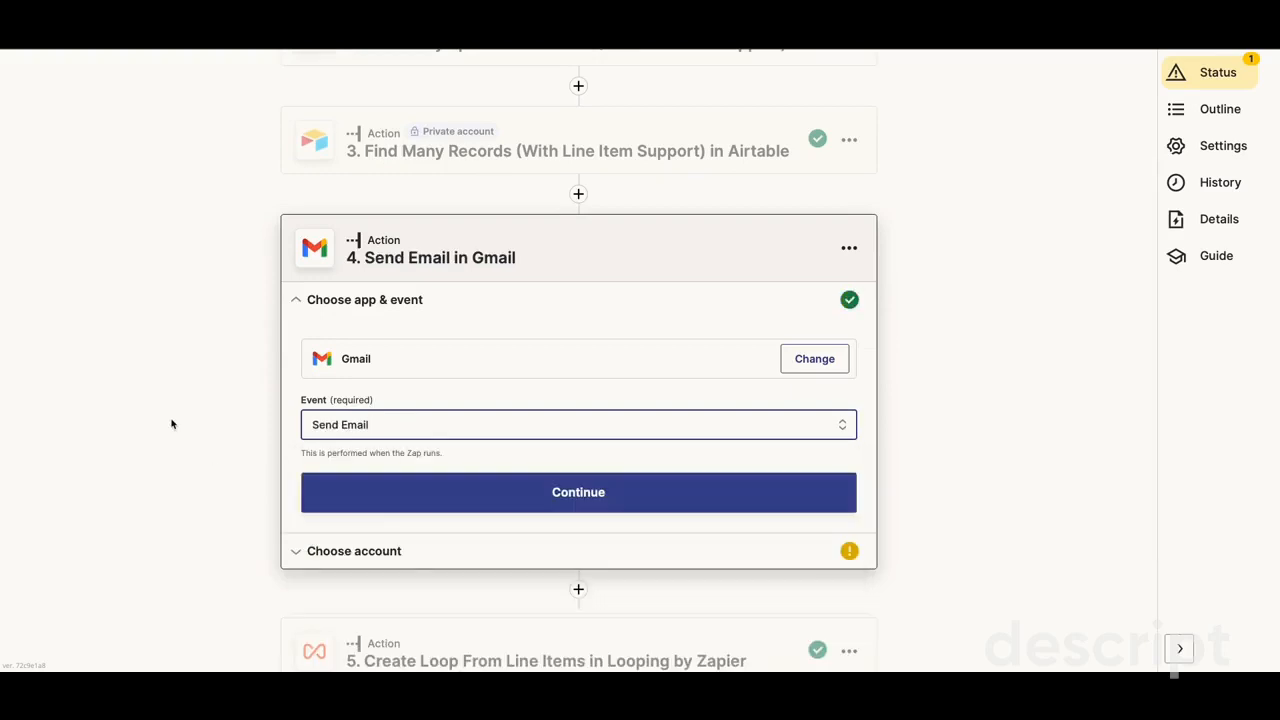
click(389, 495)
Open the Looping by Zapier action and check its available loop events, keeping Create Loop From Line Items
scroll(350, 450, down, 3)
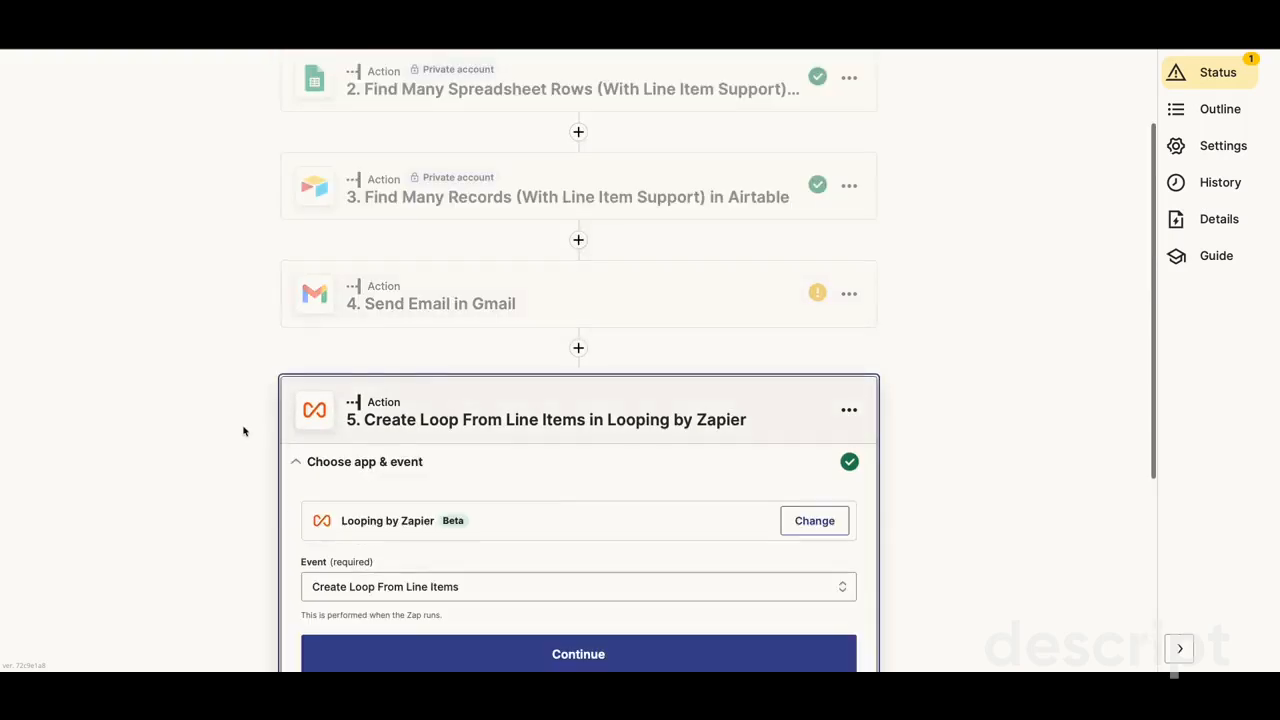
scroll(243, 431, down, 3)
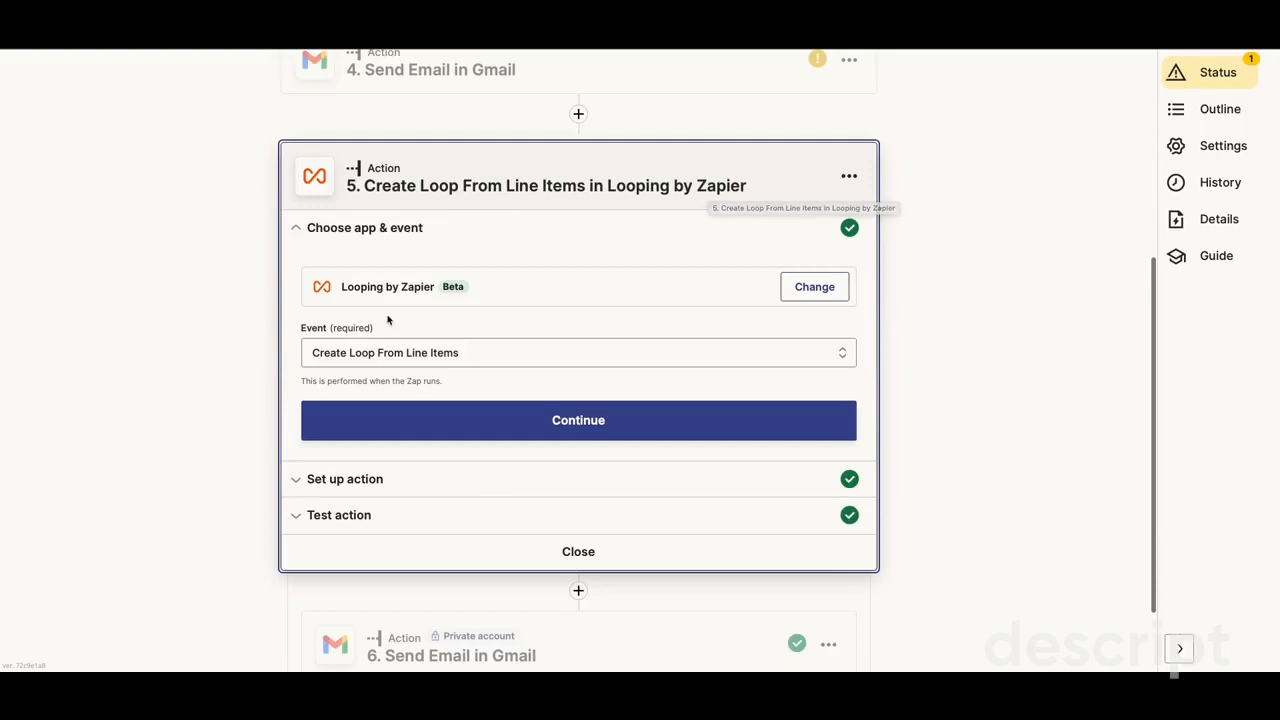
click(543, 353)
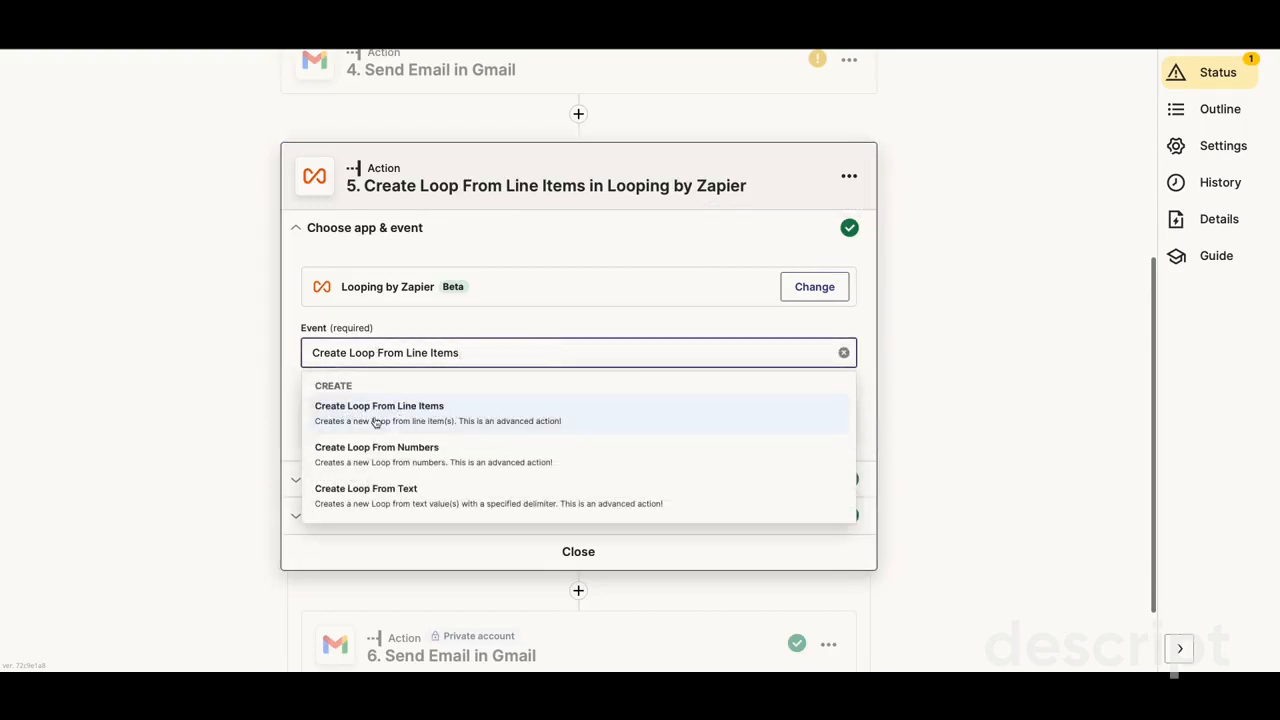
click(165, 393)
Retest the Create Loop From Line Items action and review its loop iterations
scroll(168, 392, down, 2)
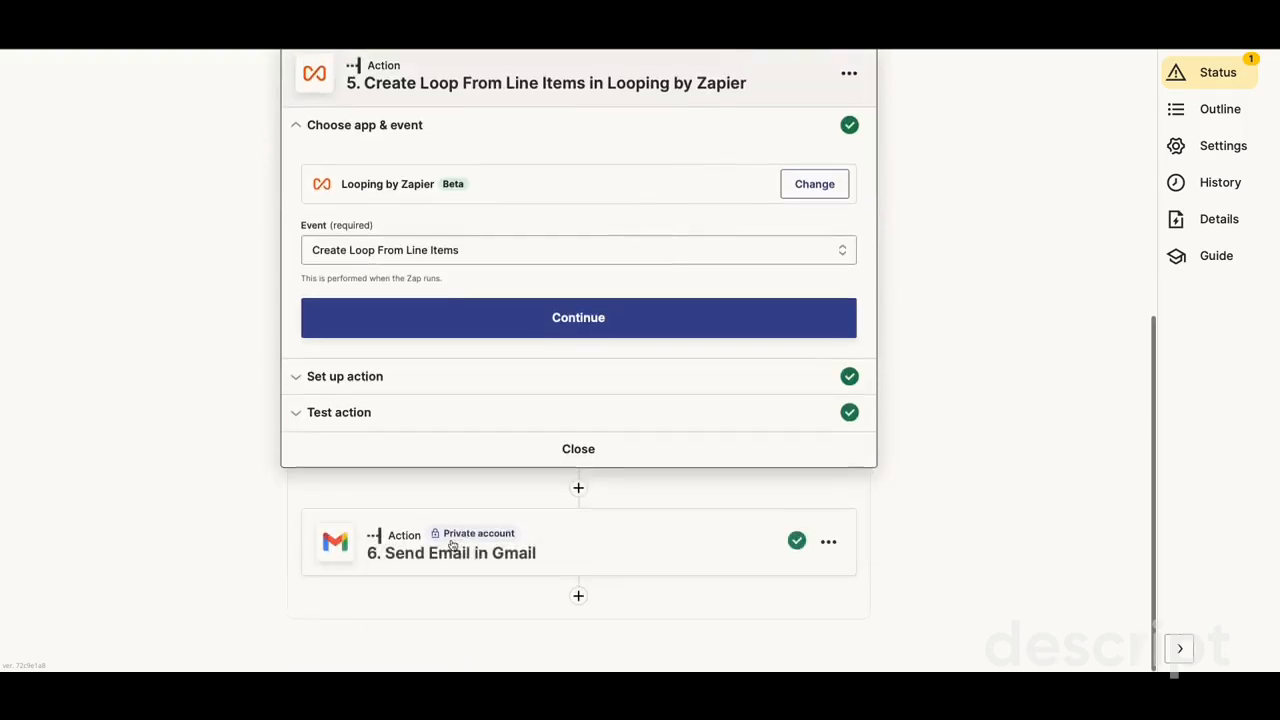
click(320, 418)
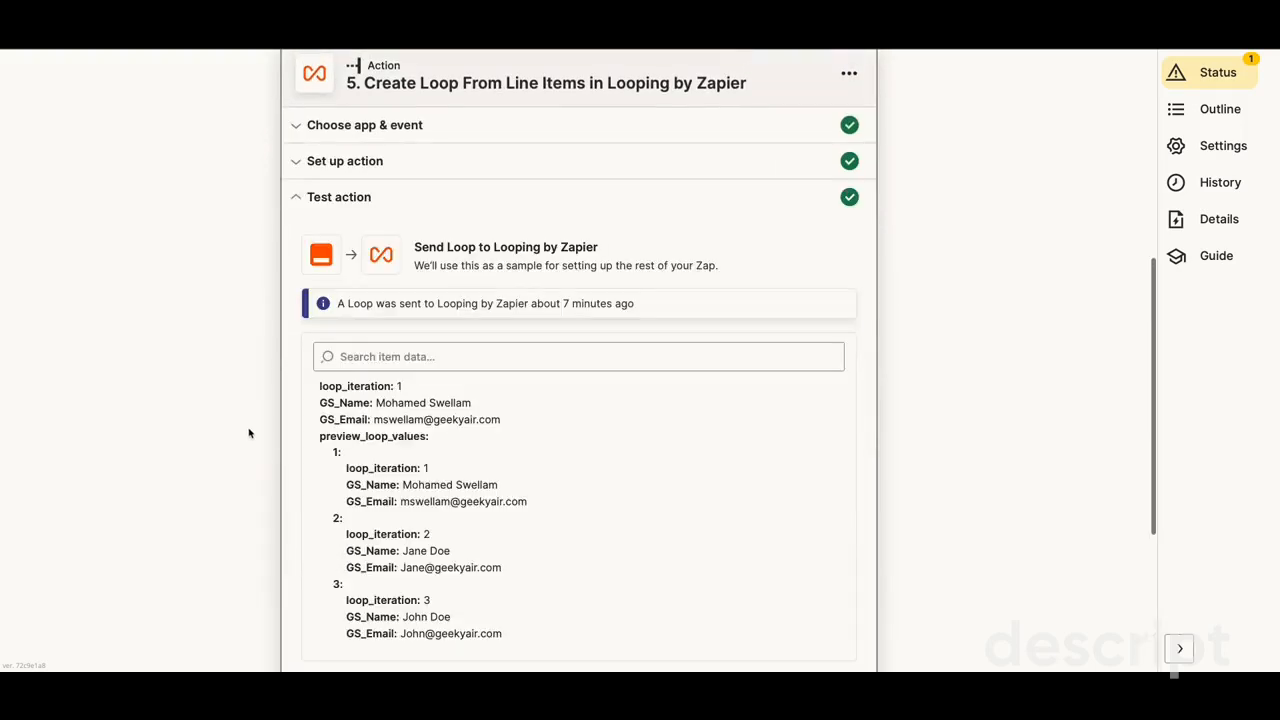
scroll(249, 433, down, 3)
click(326, 563)
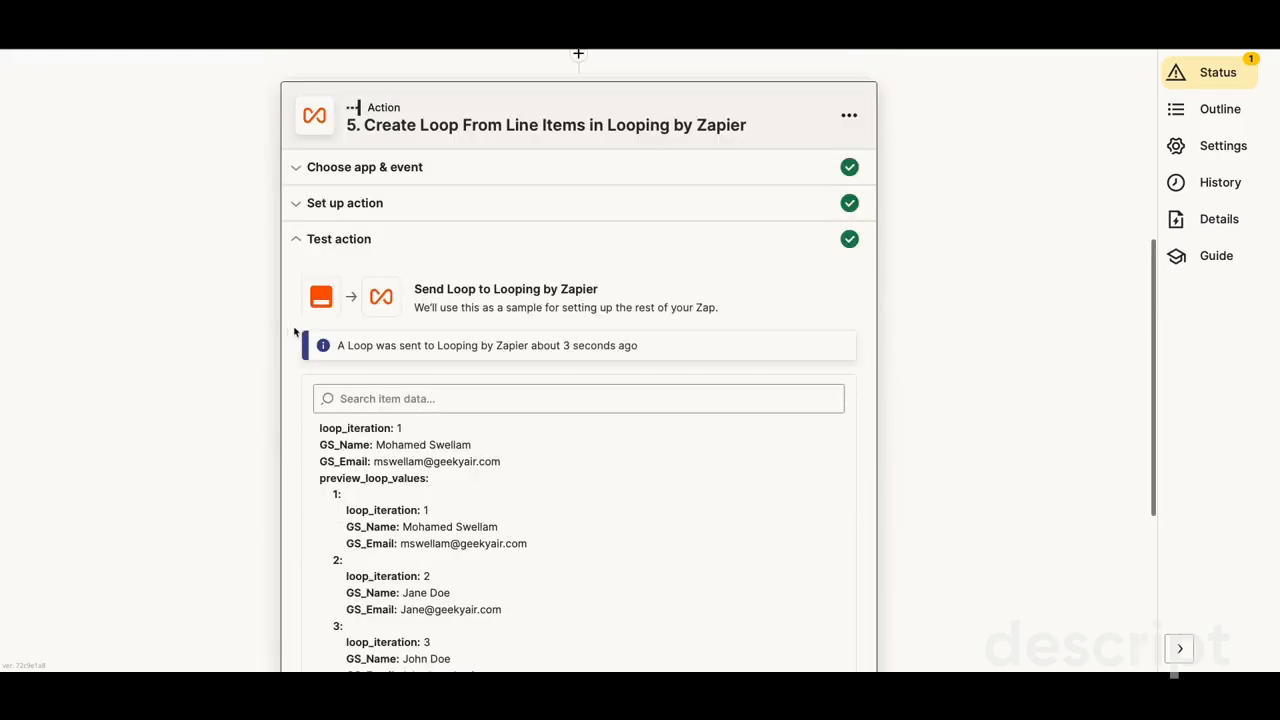
Examine the name and email fields of each iteration in the loop action's test result
scroll(600, 460, down, 5)
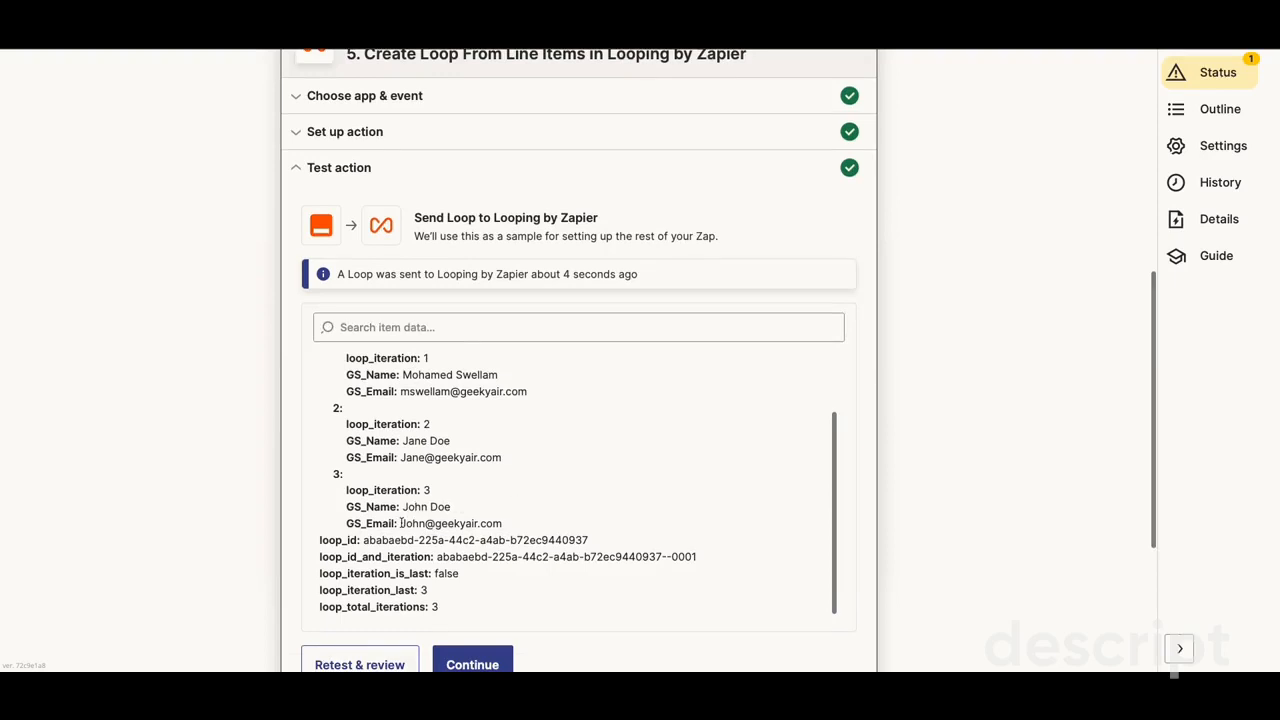
drag(401, 523, 540, 522)
click(419, 461)
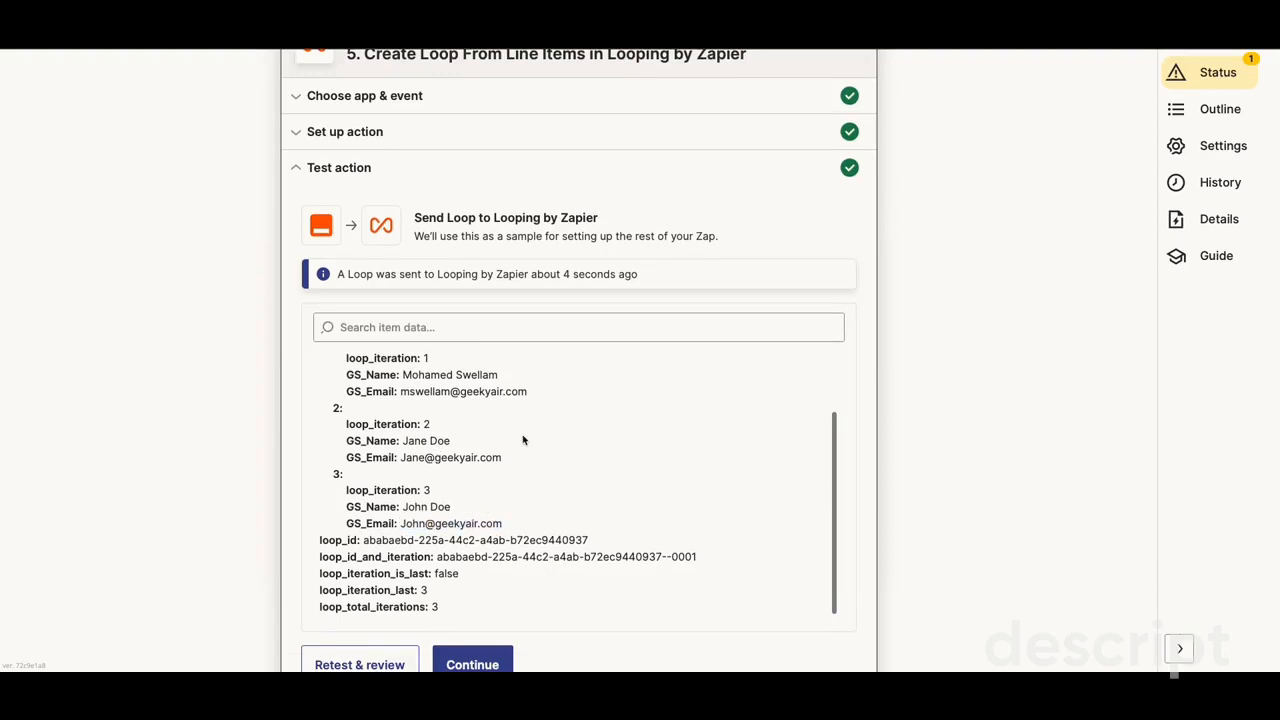
scroll(209, 391, down, 4)
Open the Gmail Send Email action inside the loop and review its account and recipient setup
click(405, 552)
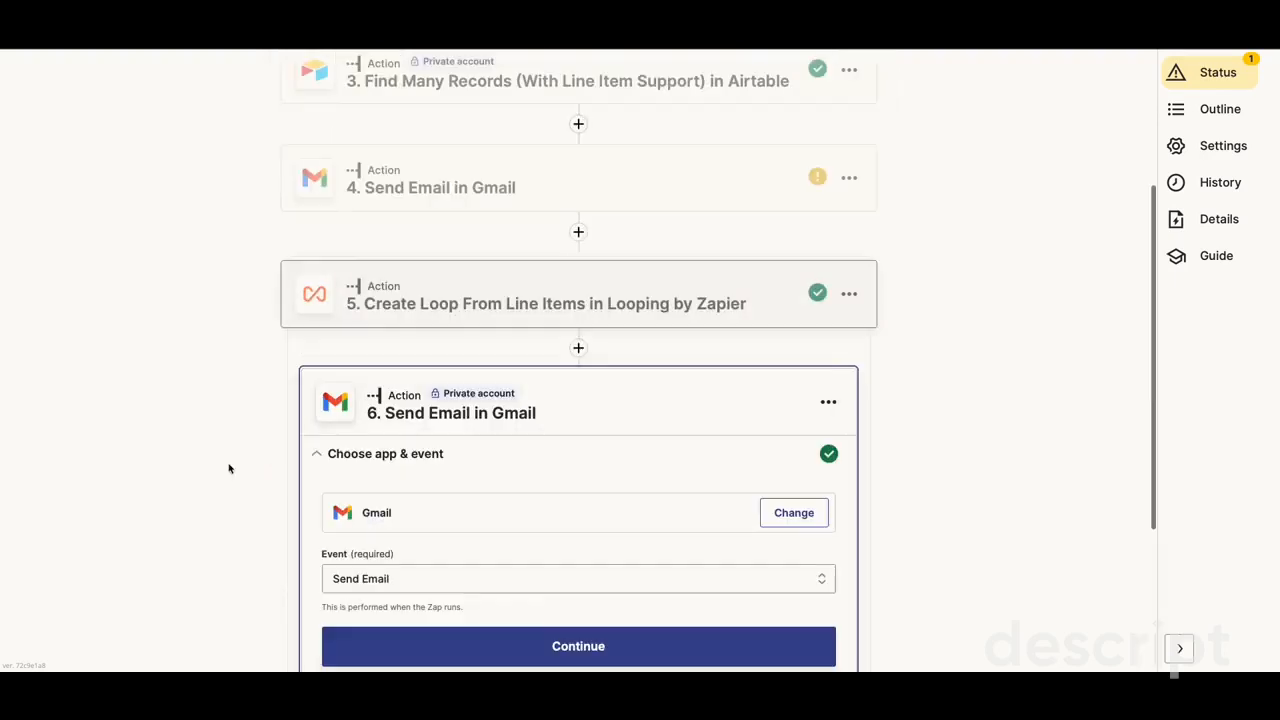
scroll(130, 362, down, 1)
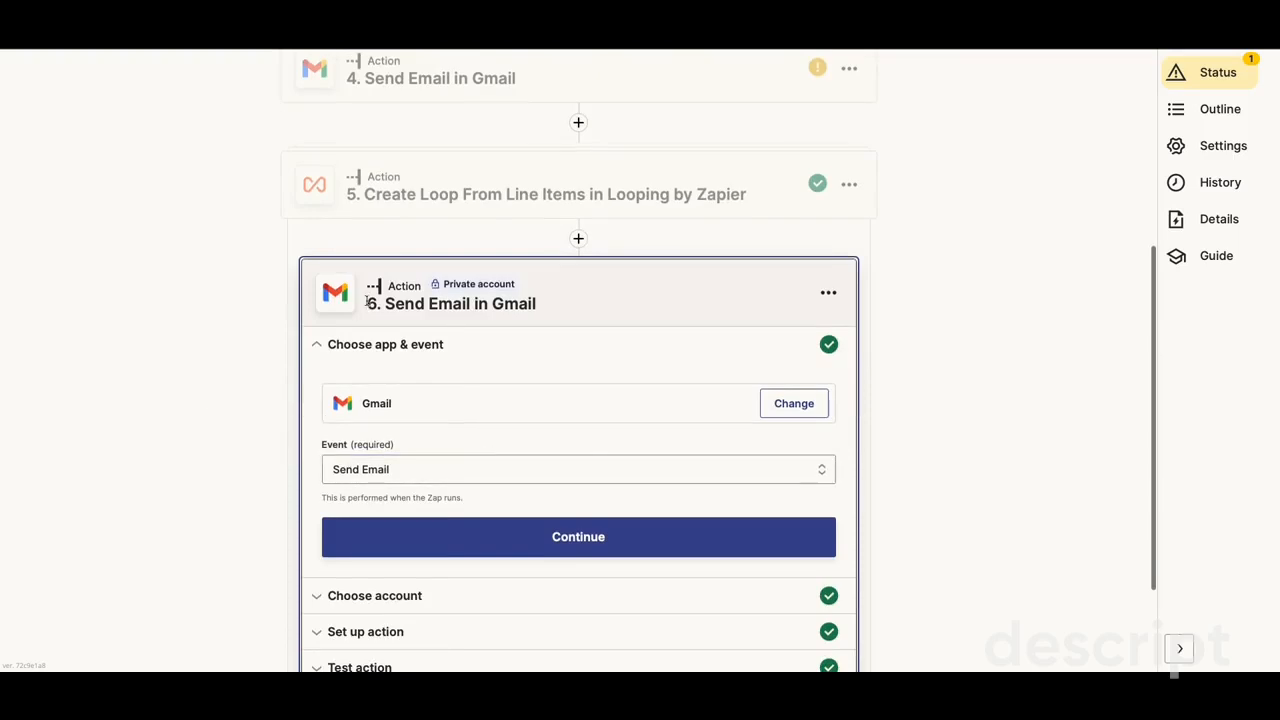
scroll(283, 437, down, 1)
click(443, 411)
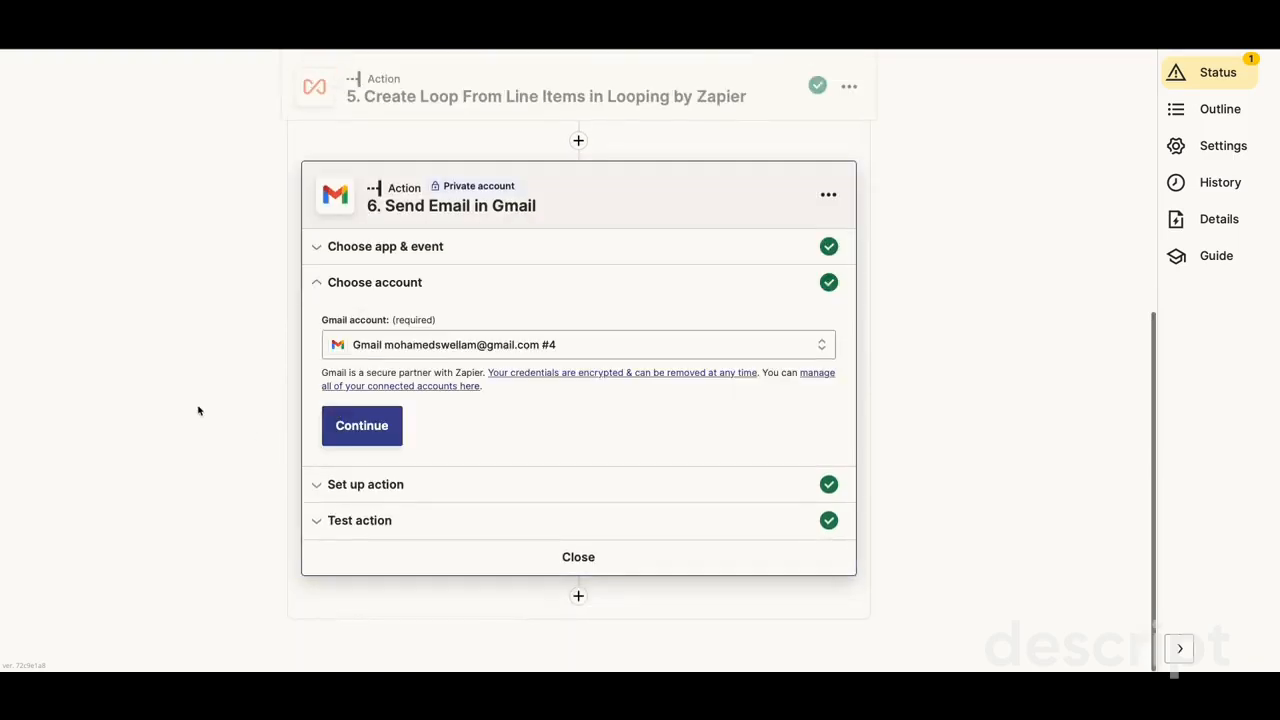
click(353, 487)
scroll(240, 457, down, 1)
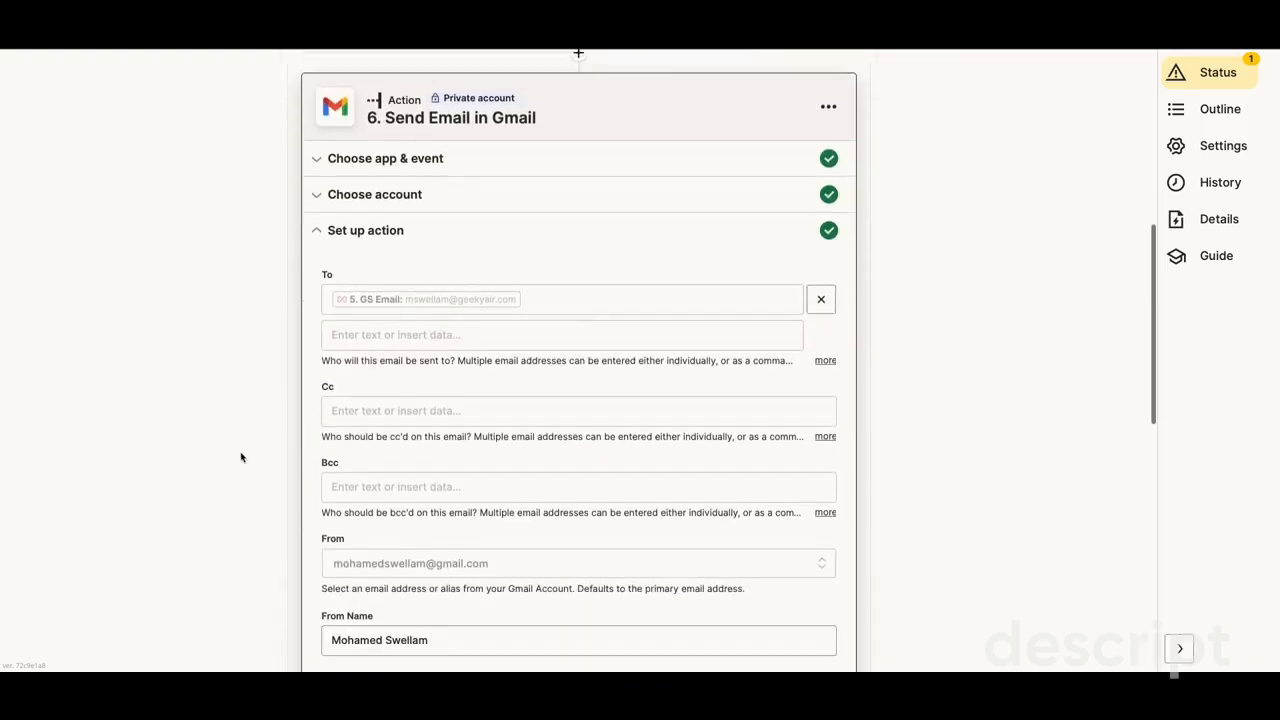
click(591, 297)
Review how the loop action's GS_Name and GS_Email values map to Google Sheets columns A and B
scroll(334, 309, up, 3)
click(391, 306)
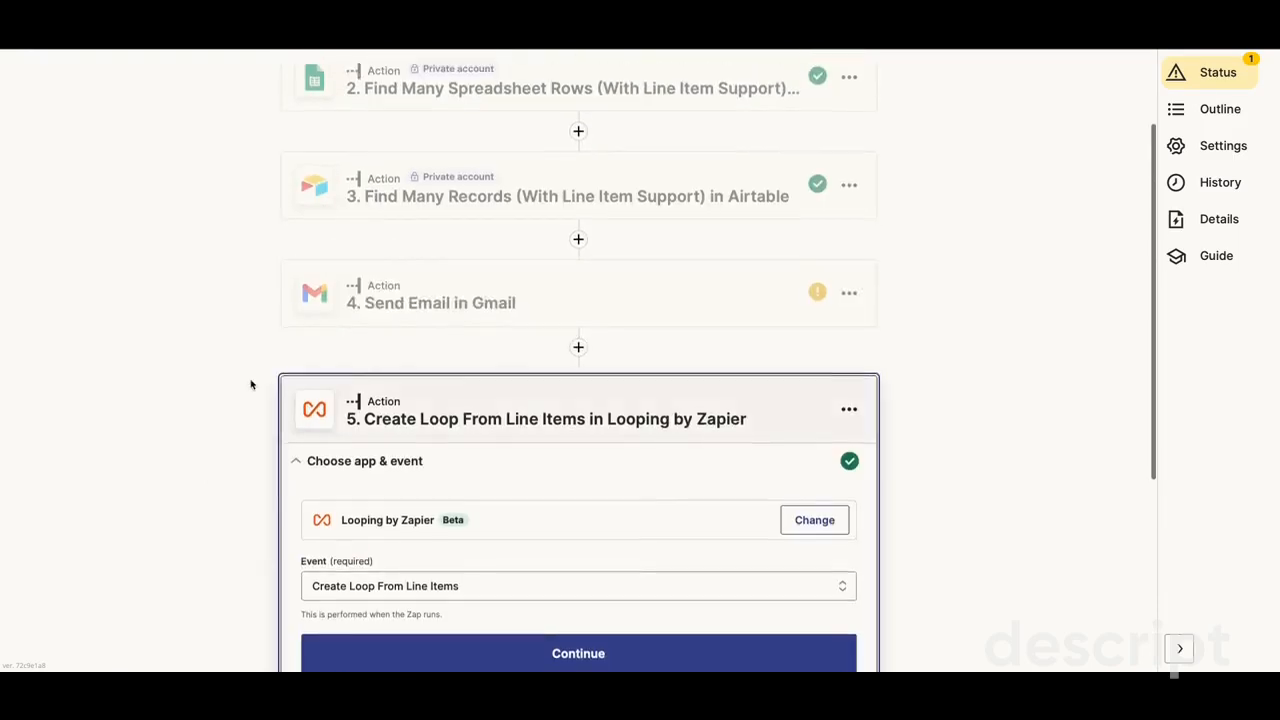
click(331, 598)
scroll(240, 420, down, 2)
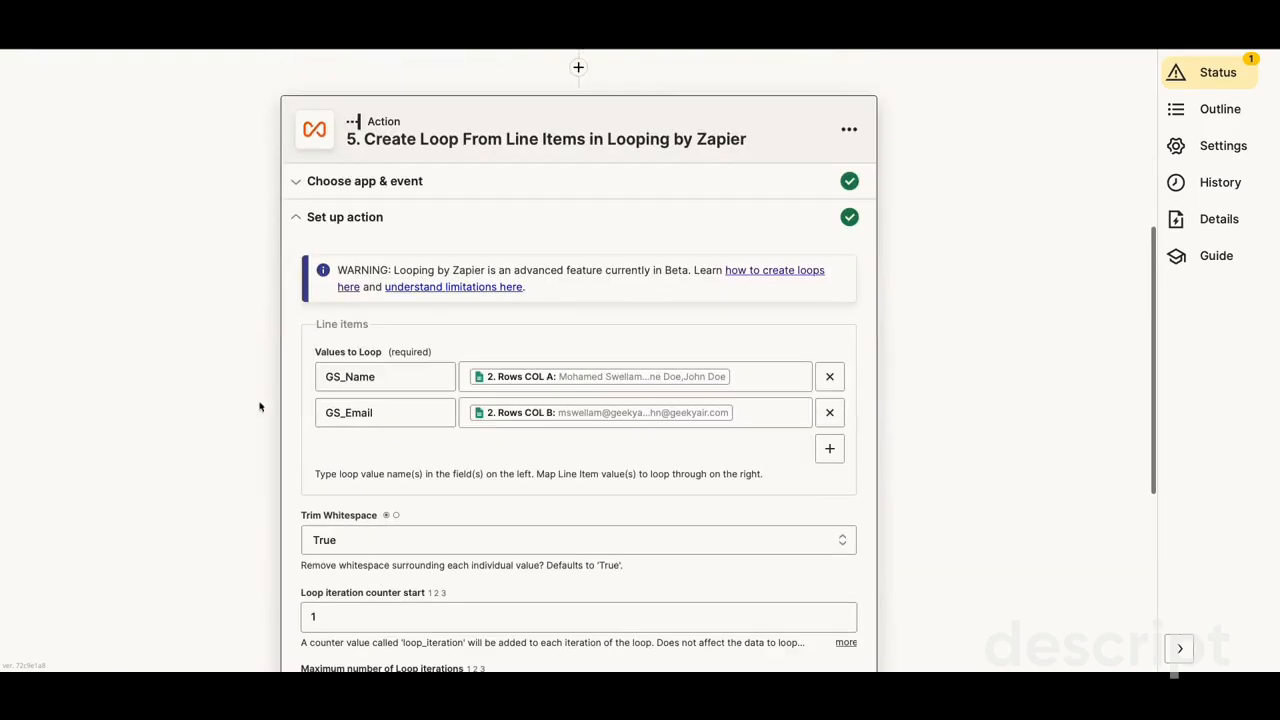
drag(394, 386, 325, 378)
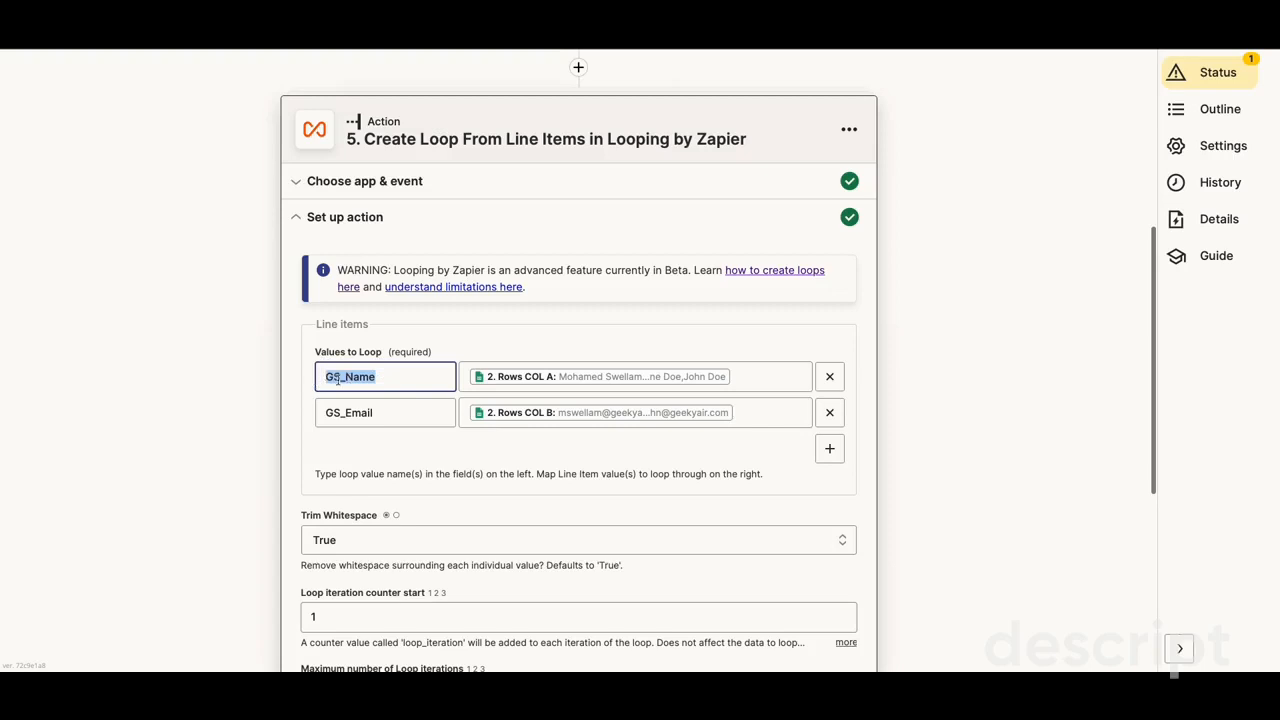
click(388, 377)
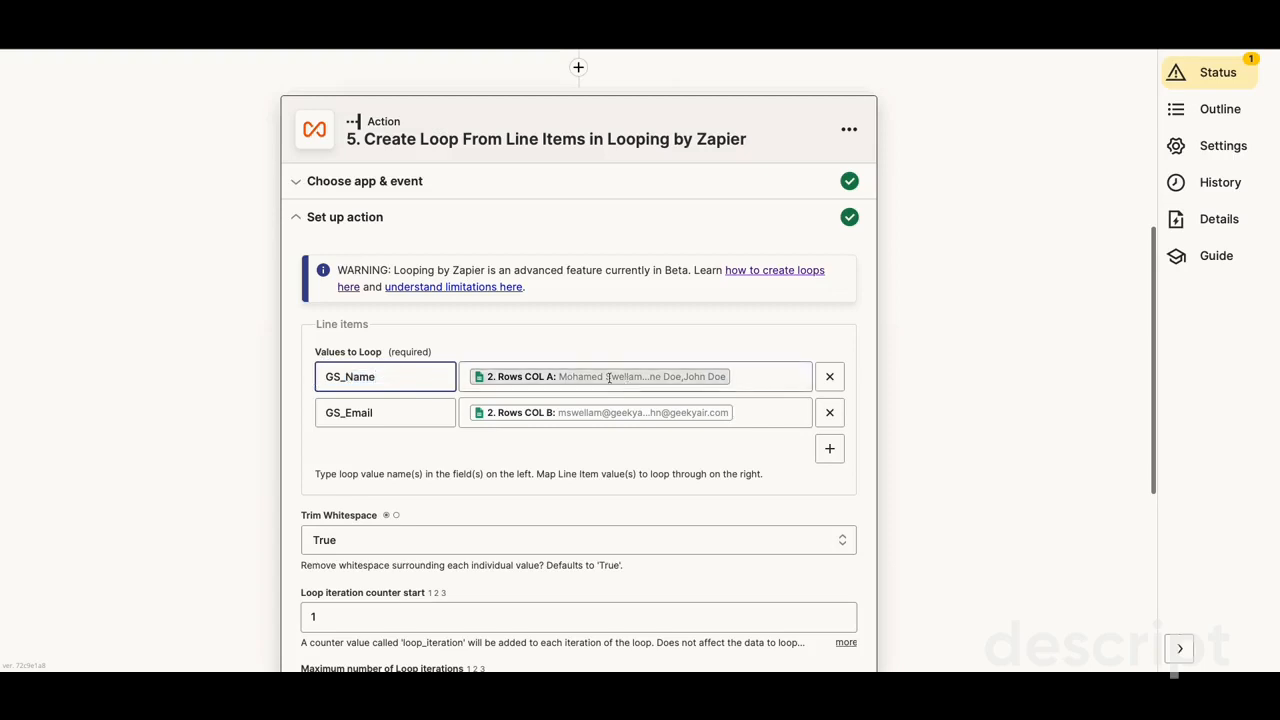
click(763, 376)
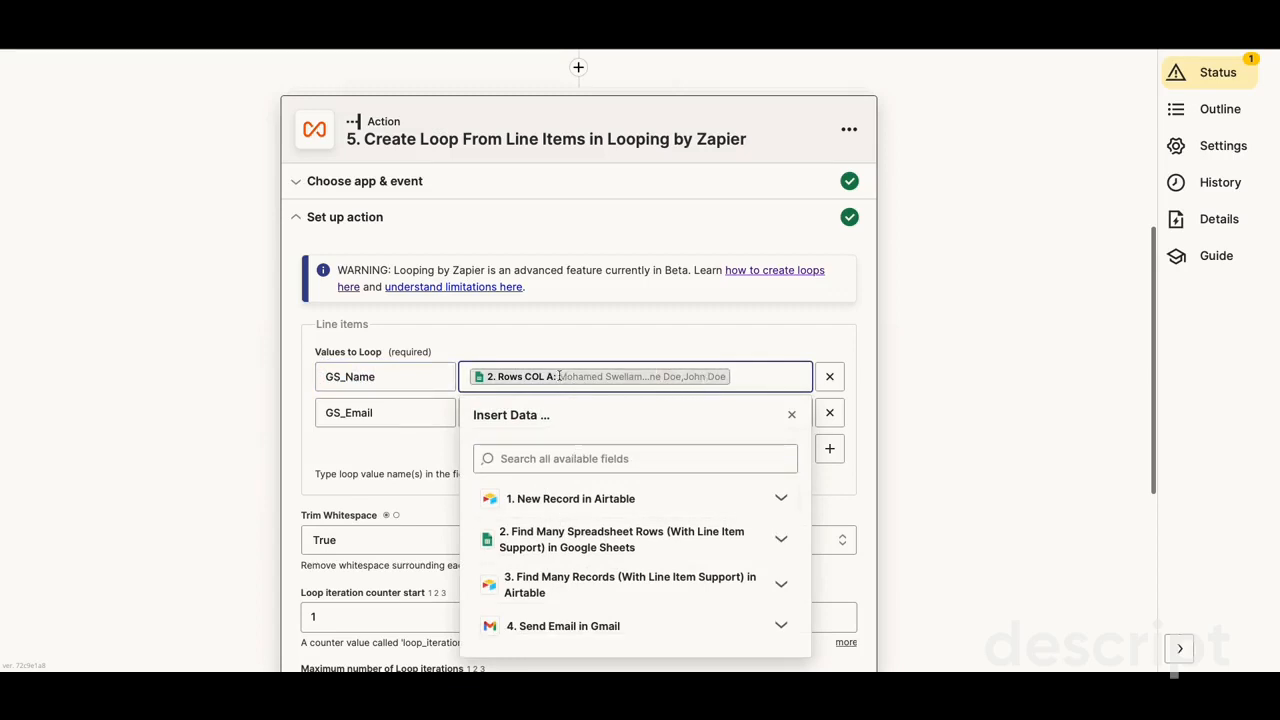
click(402, 412)
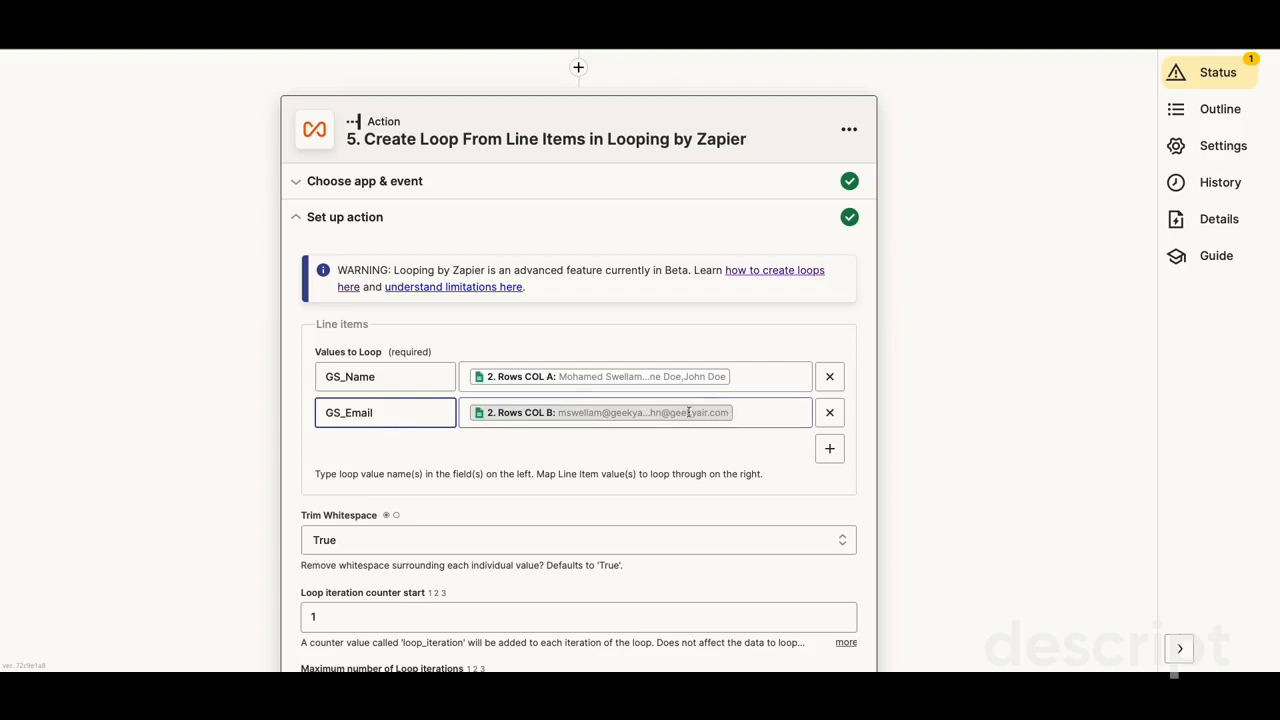
scroll(246, 434, down, 5)
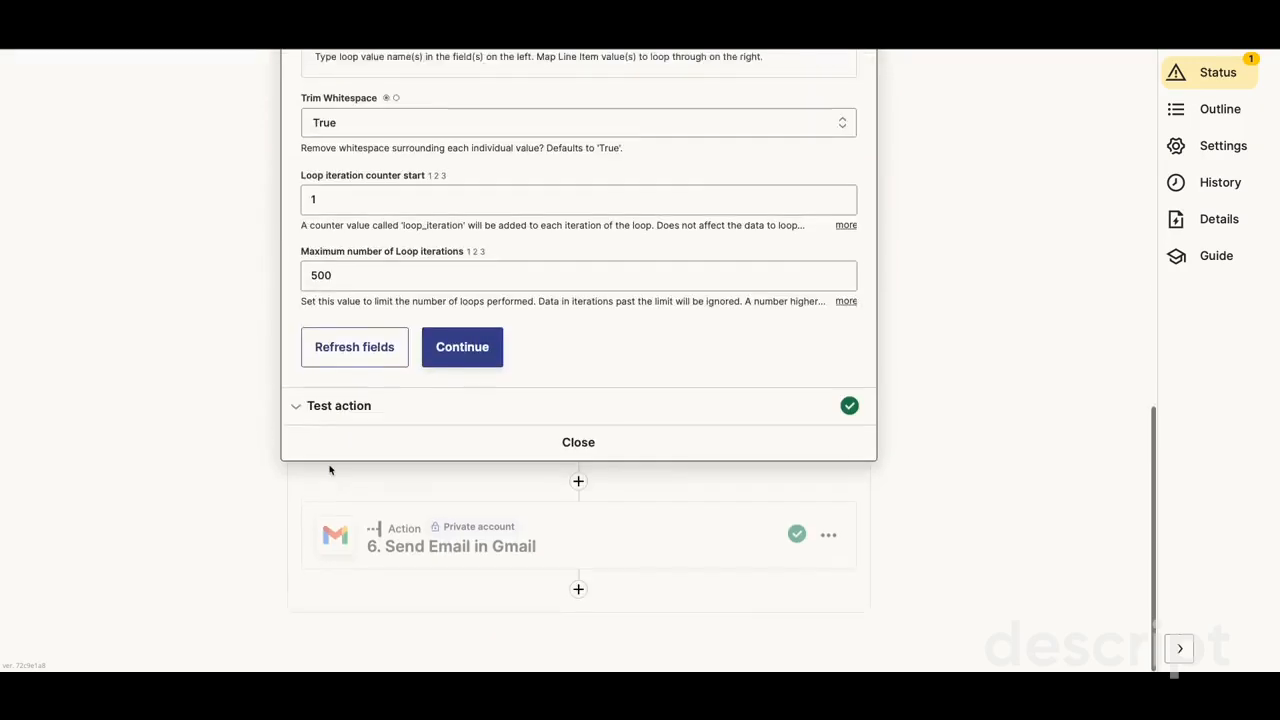
Clear the recipient of the Gmail action inside the loop and insert the loop's single GS Email value instead
click(434, 553)
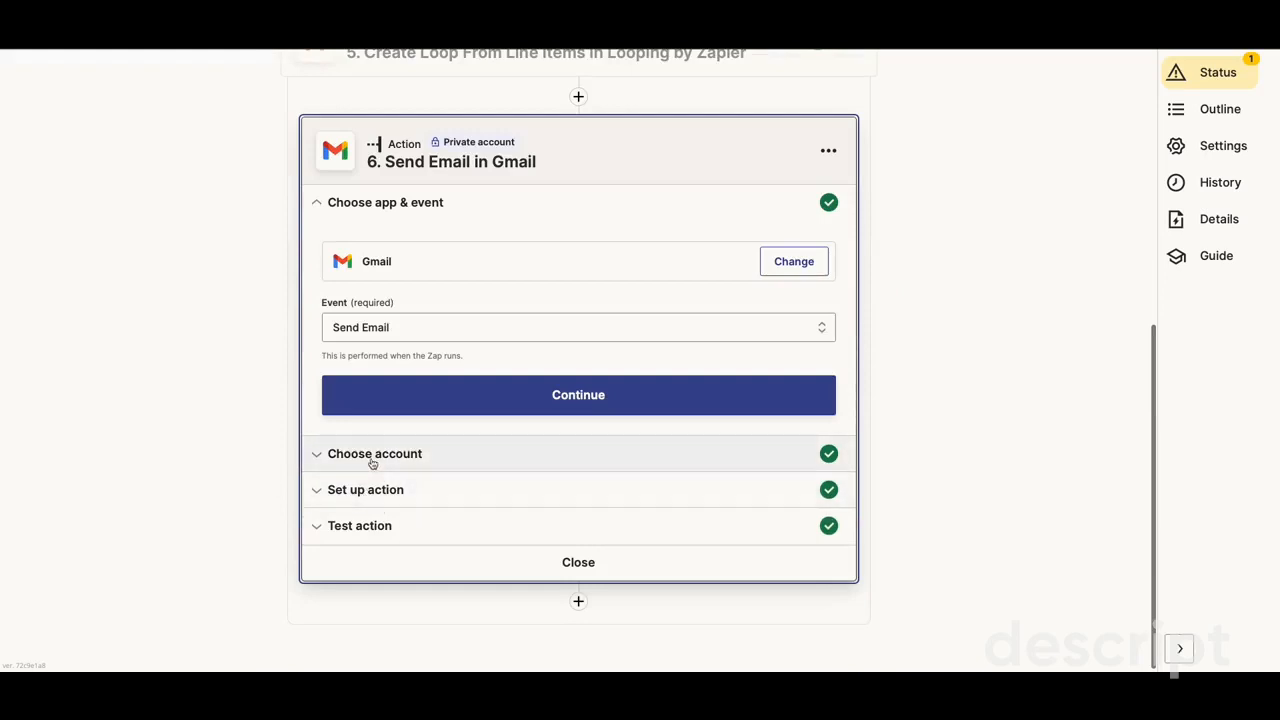
click(369, 494)
click(567, 339)
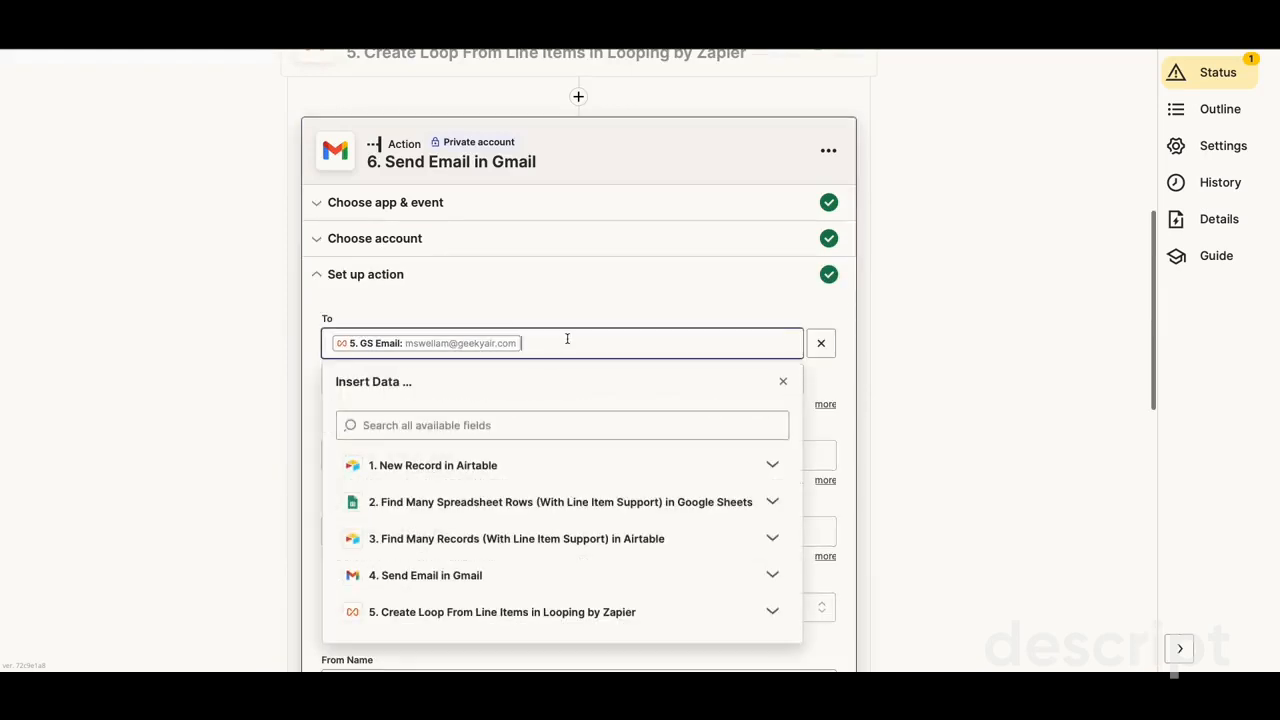
key(BackSpace)
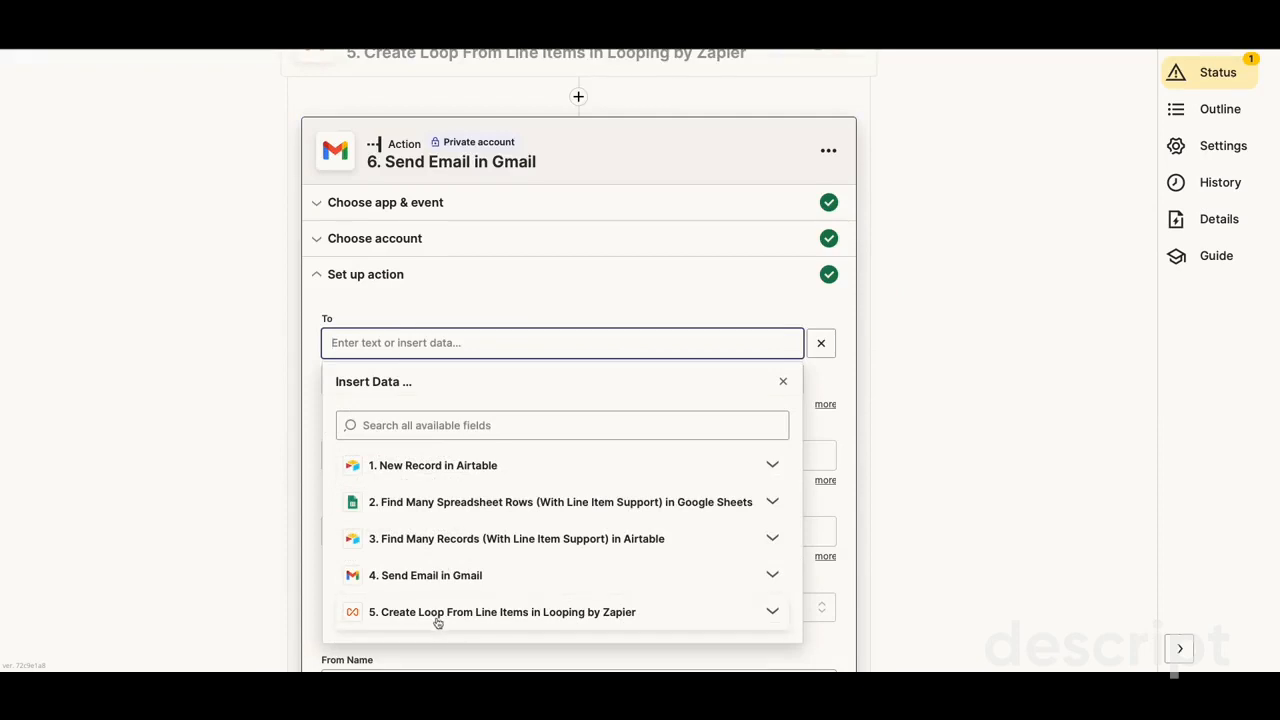
scroll(437, 622, down, 1)
click(537, 609)
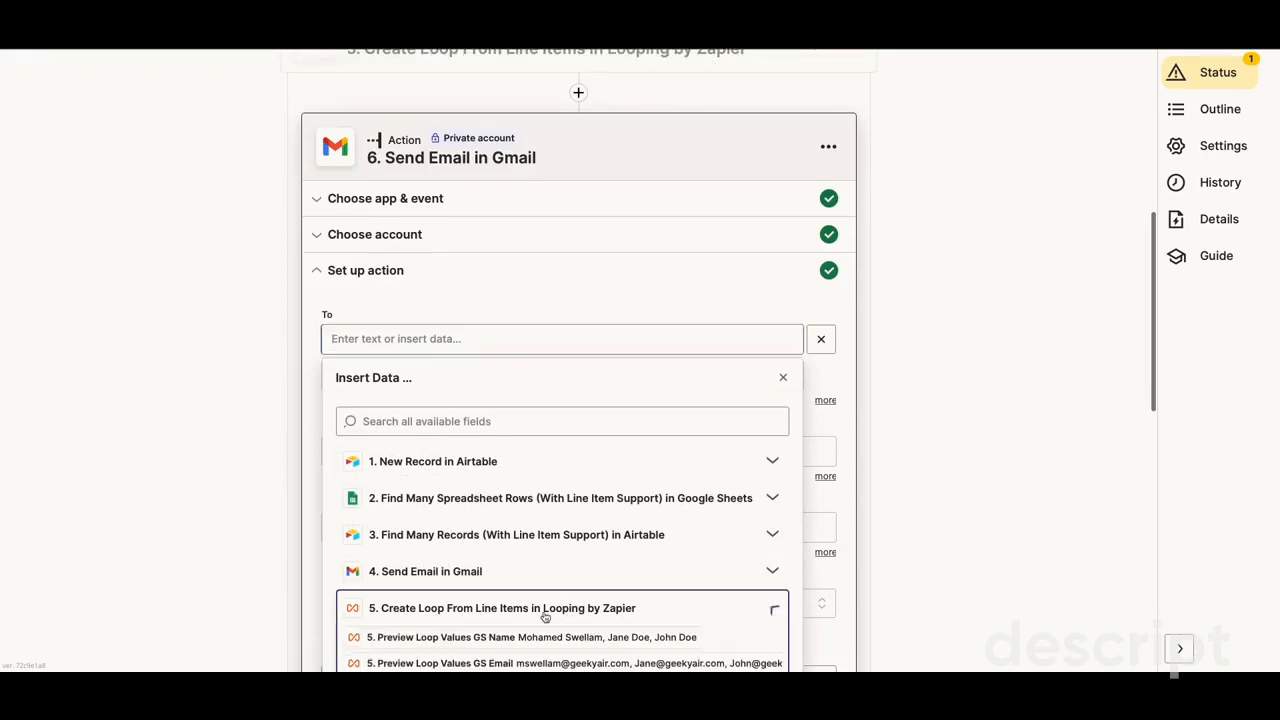
scroll(271, 554, down, 3)
click(398, 598)
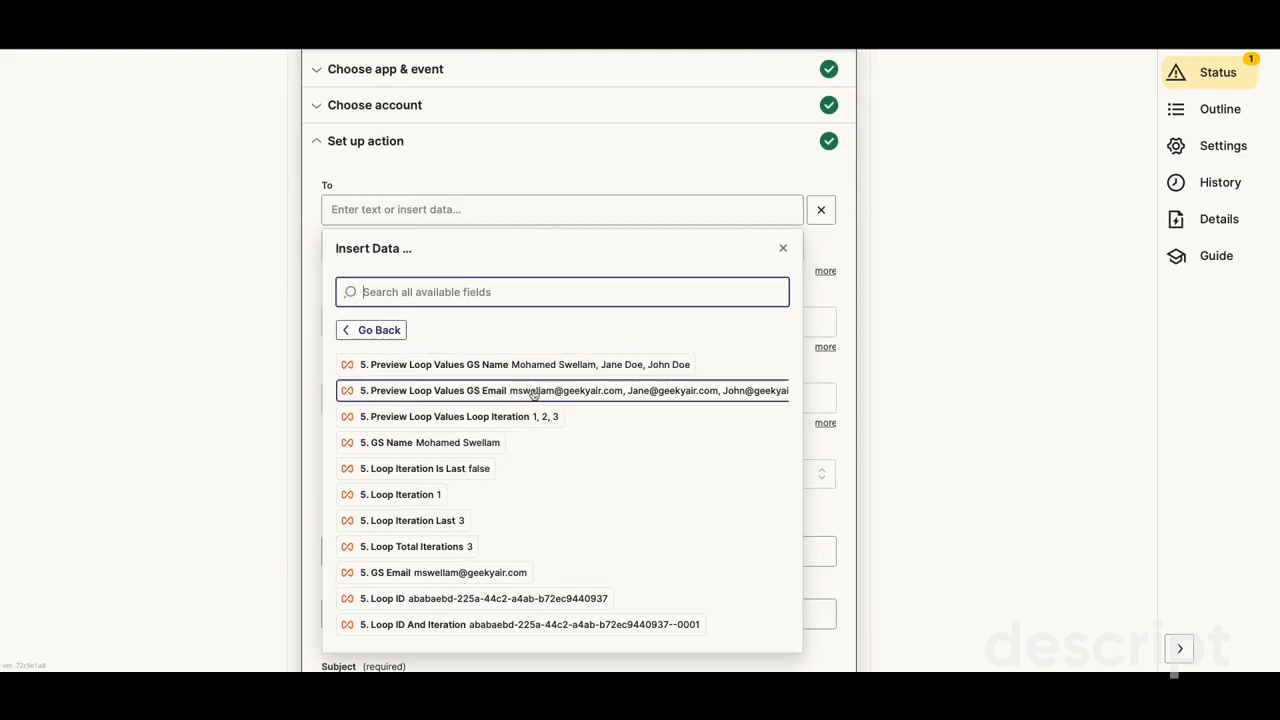
click(407, 580)
Replace the name after "Hi" in the email body with the GS Name value from the loop action
scroll(228, 348, down, 4)
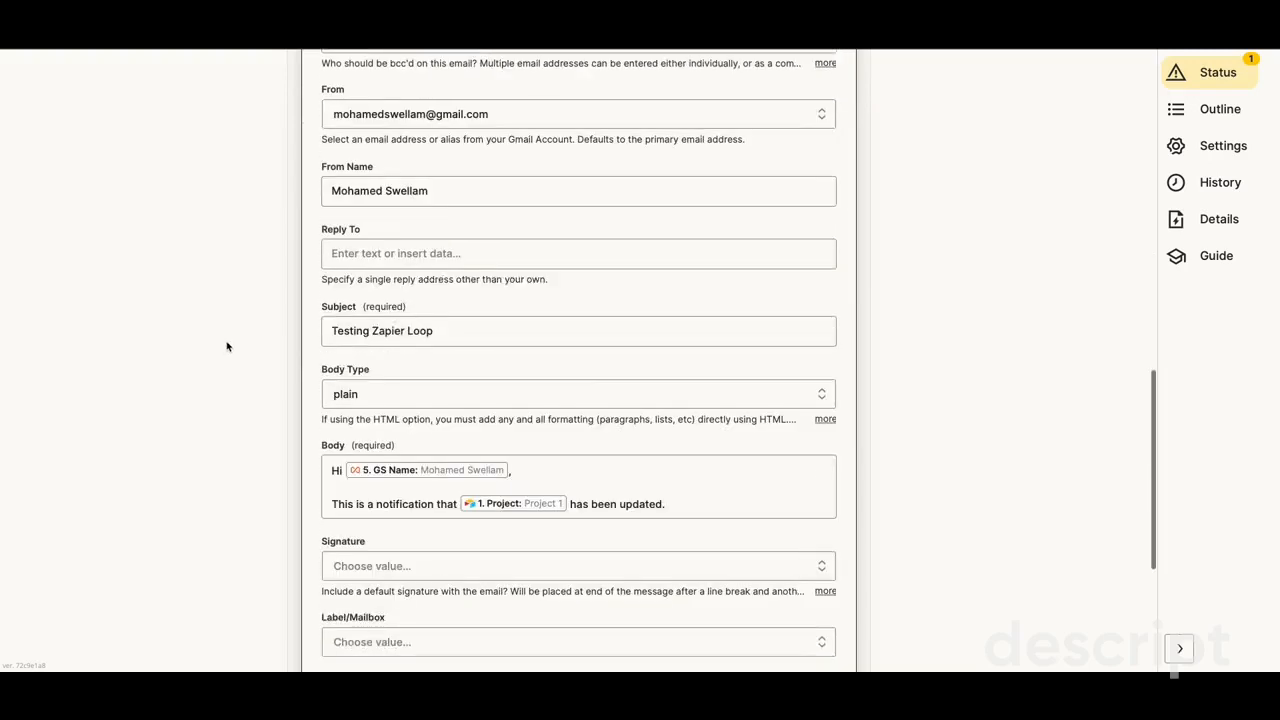
scroll(240, 352, down, 1)
click(508, 376)
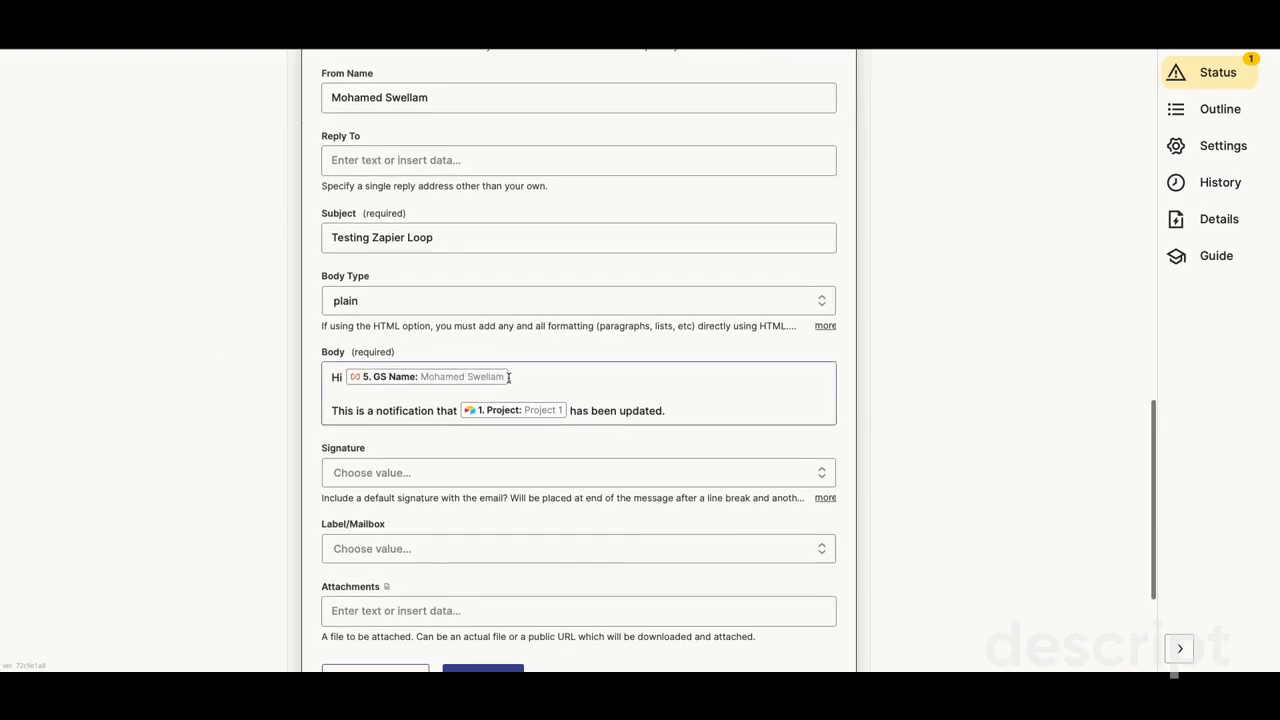
key(BackSpace)
scroll(480, 600, down, 1)
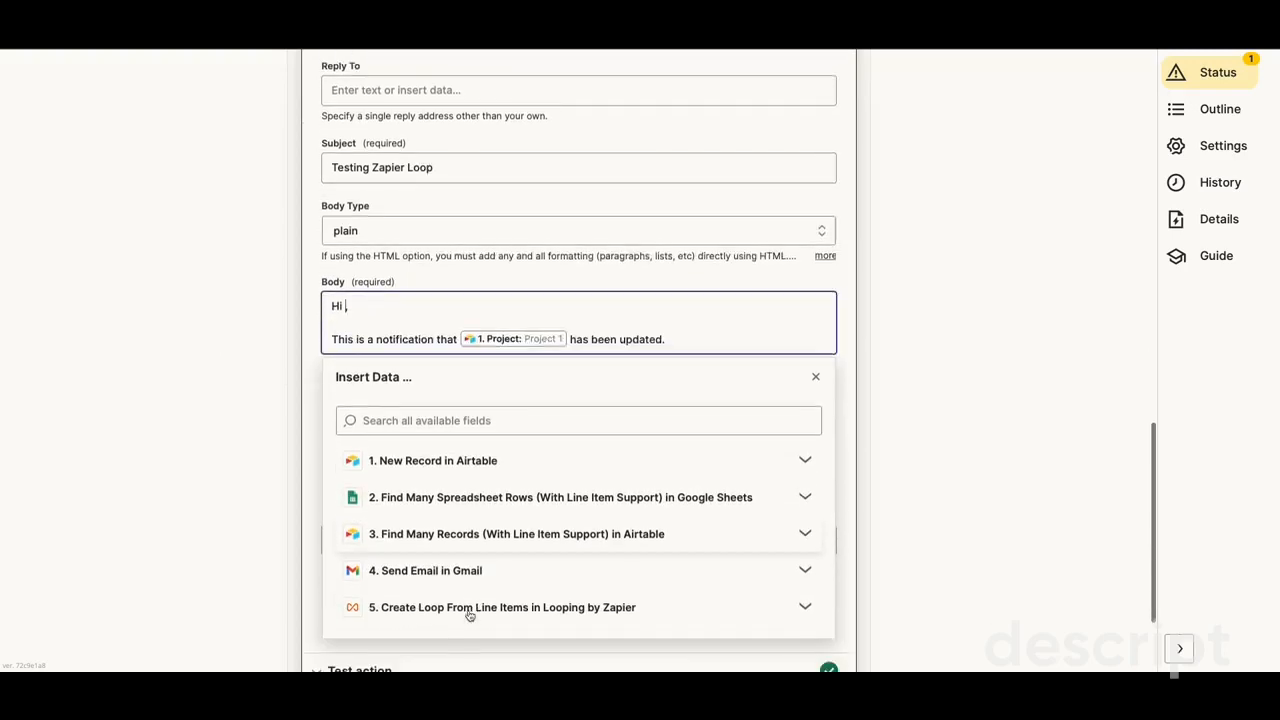
click(435, 609)
scroll(246, 549, down, 2)
click(405, 589)
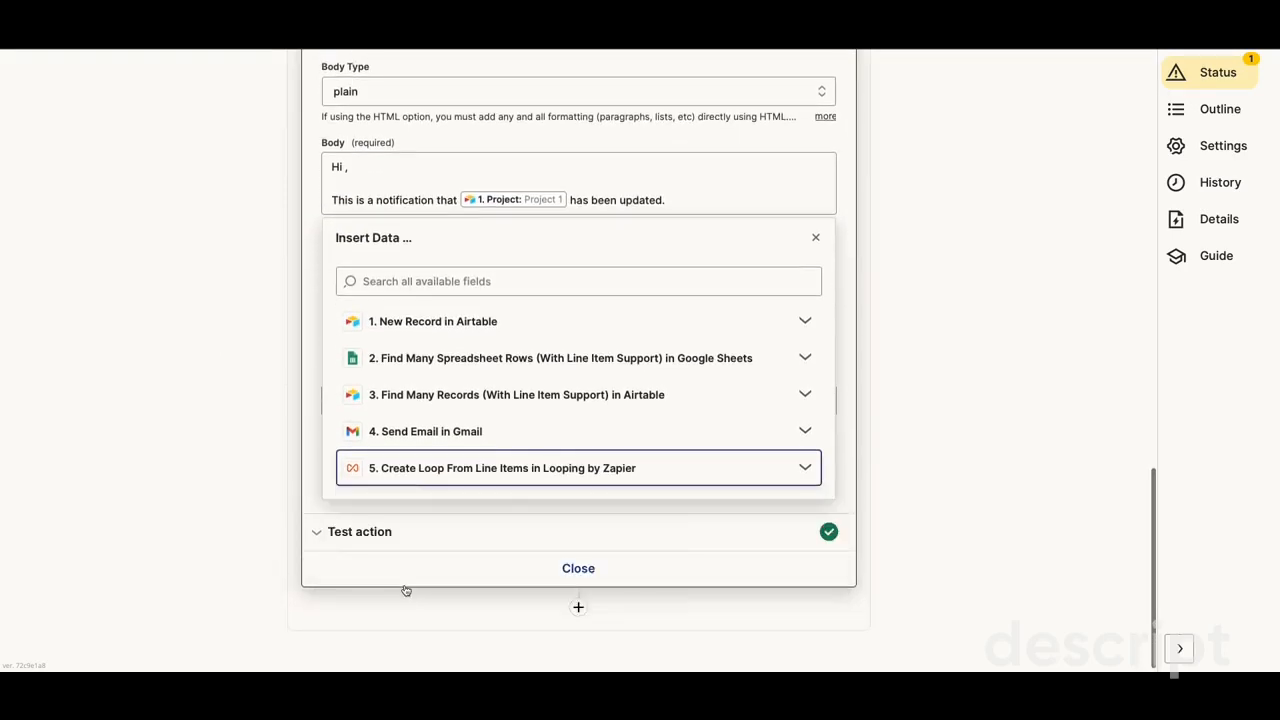
click(412, 477)
click(396, 574)
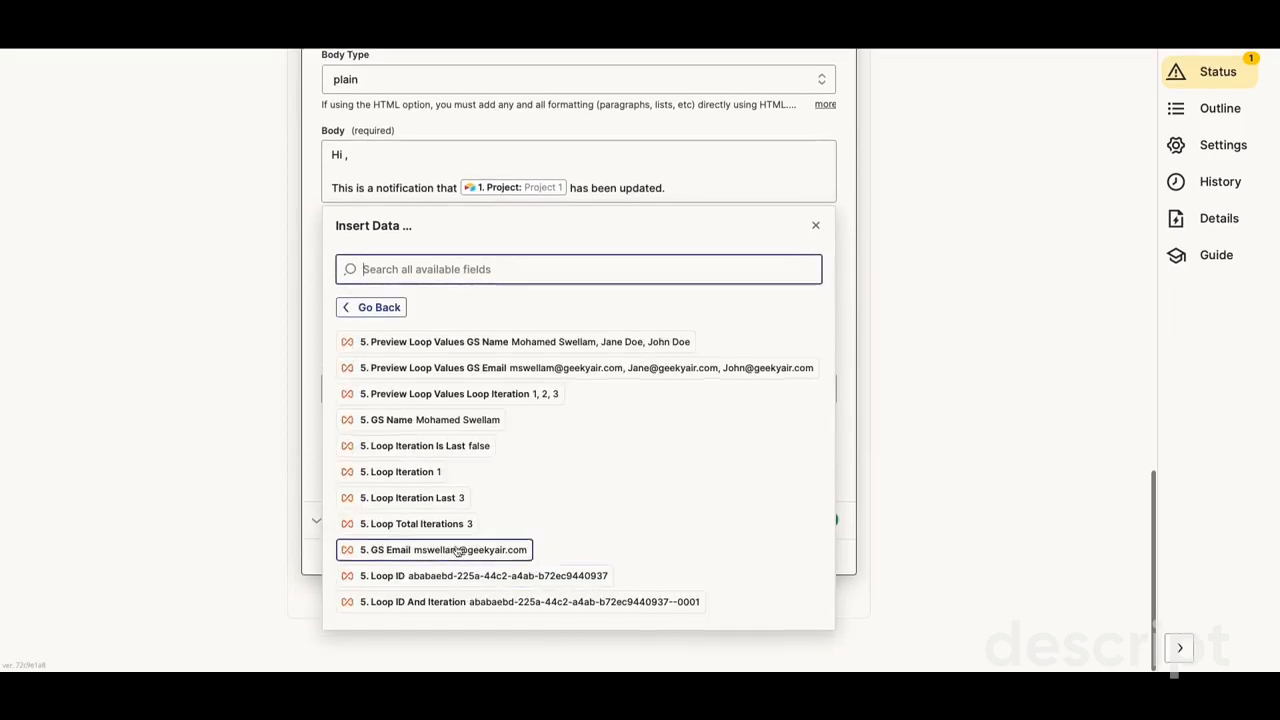
click(437, 420)
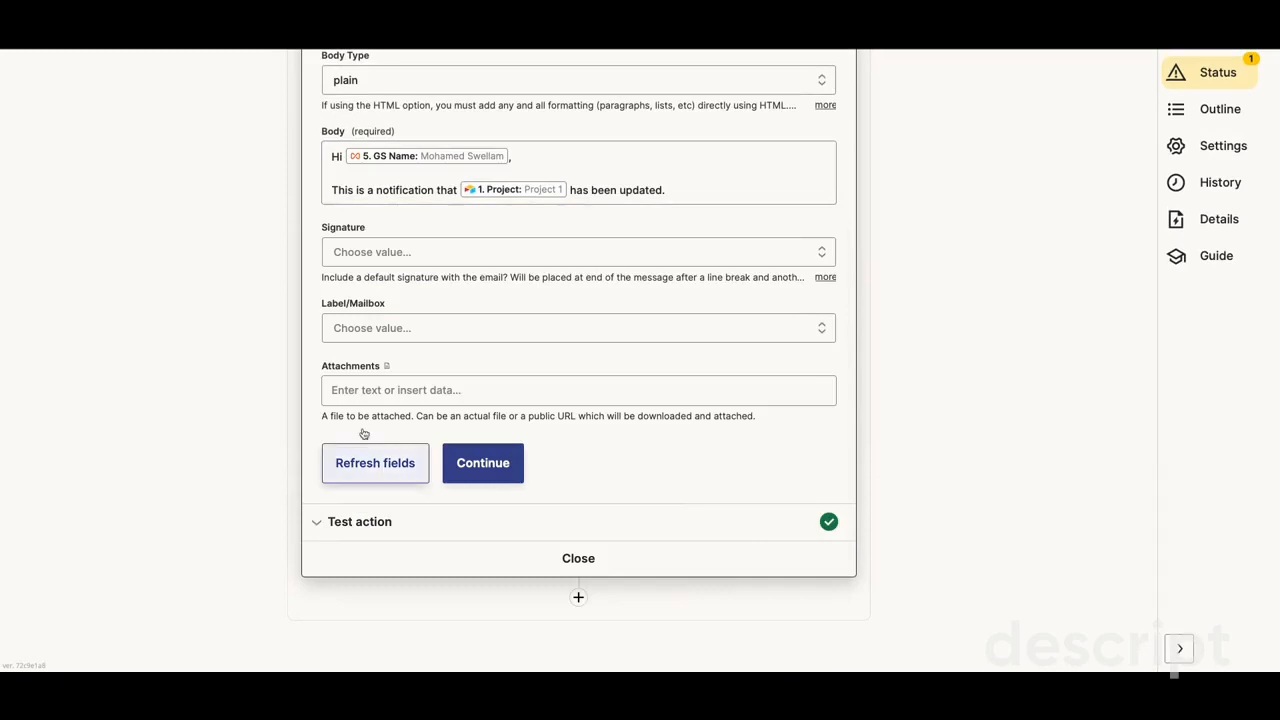
Open the Airtable Find Many Records action and look over its app and event settings
scroll(267, 385, up, 5)
scroll(267, 385, up, 10)
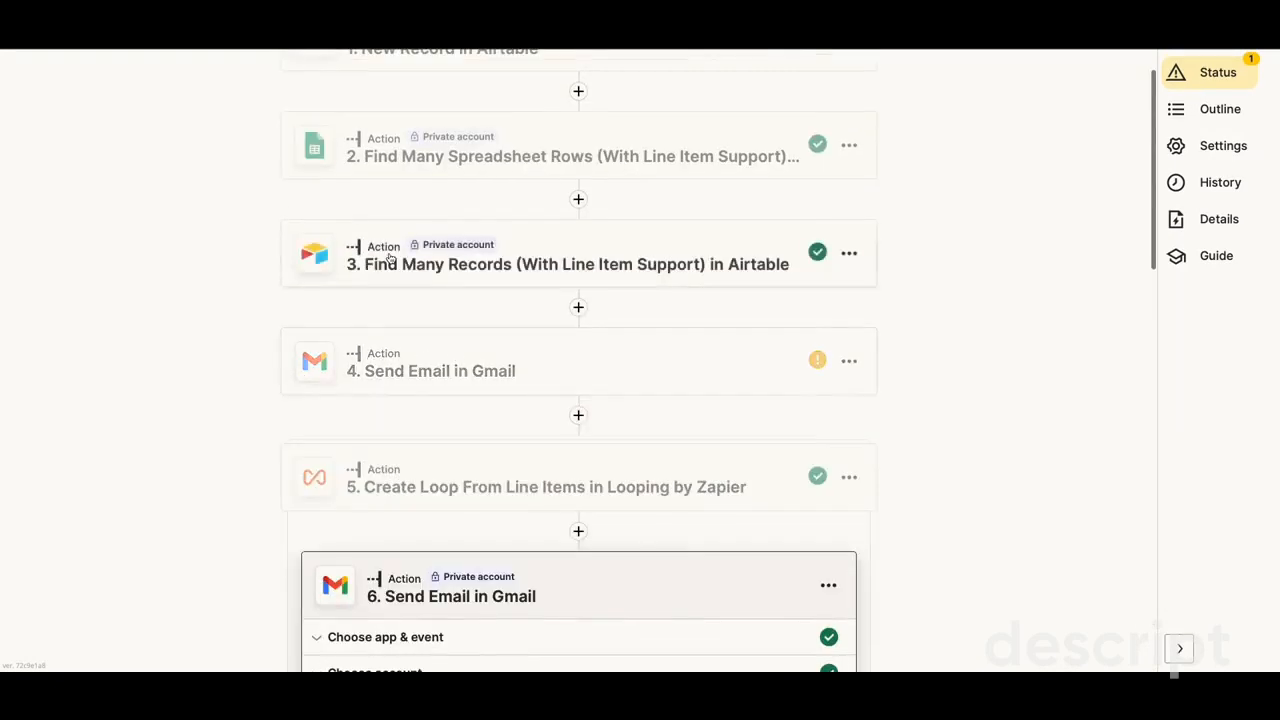
click(390, 258)
scroll(231, 334, down, 3)
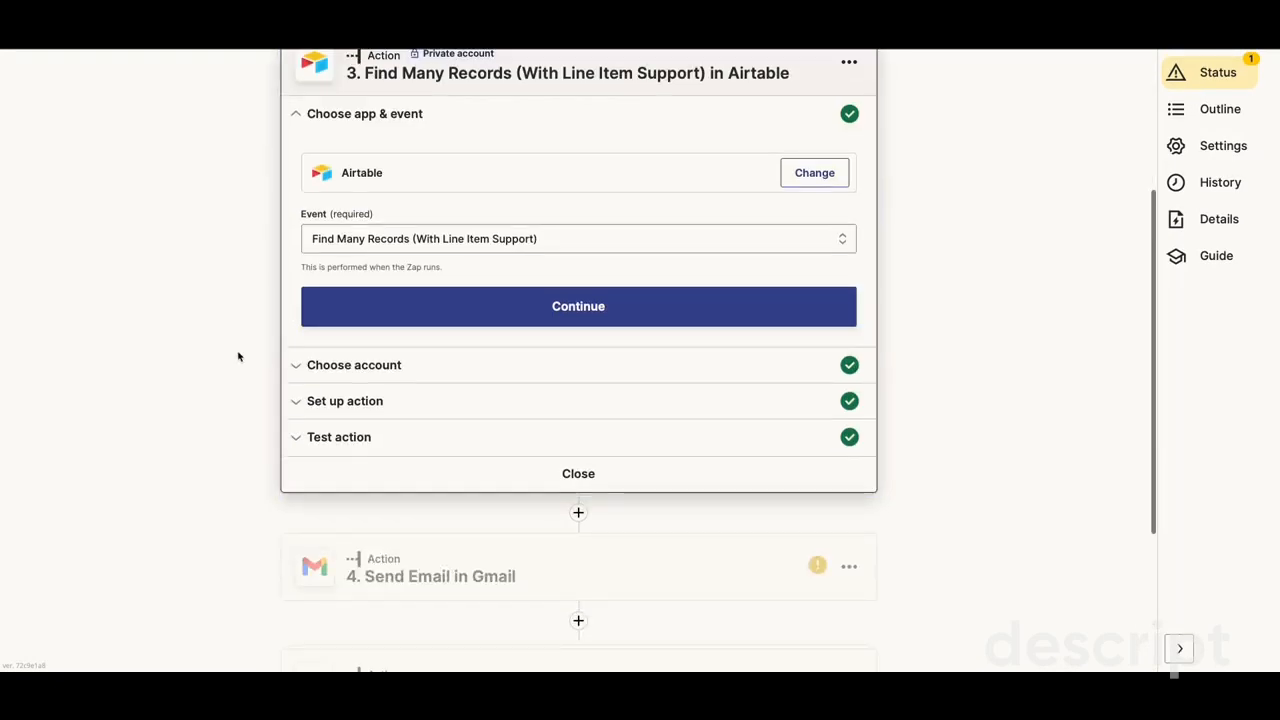
Replace the loop's Google Sheets values with one value named AT_Name, mapped to Records Fields Name from the Airtable search
scroll(342, 400, down, 3)
click(342, 402)
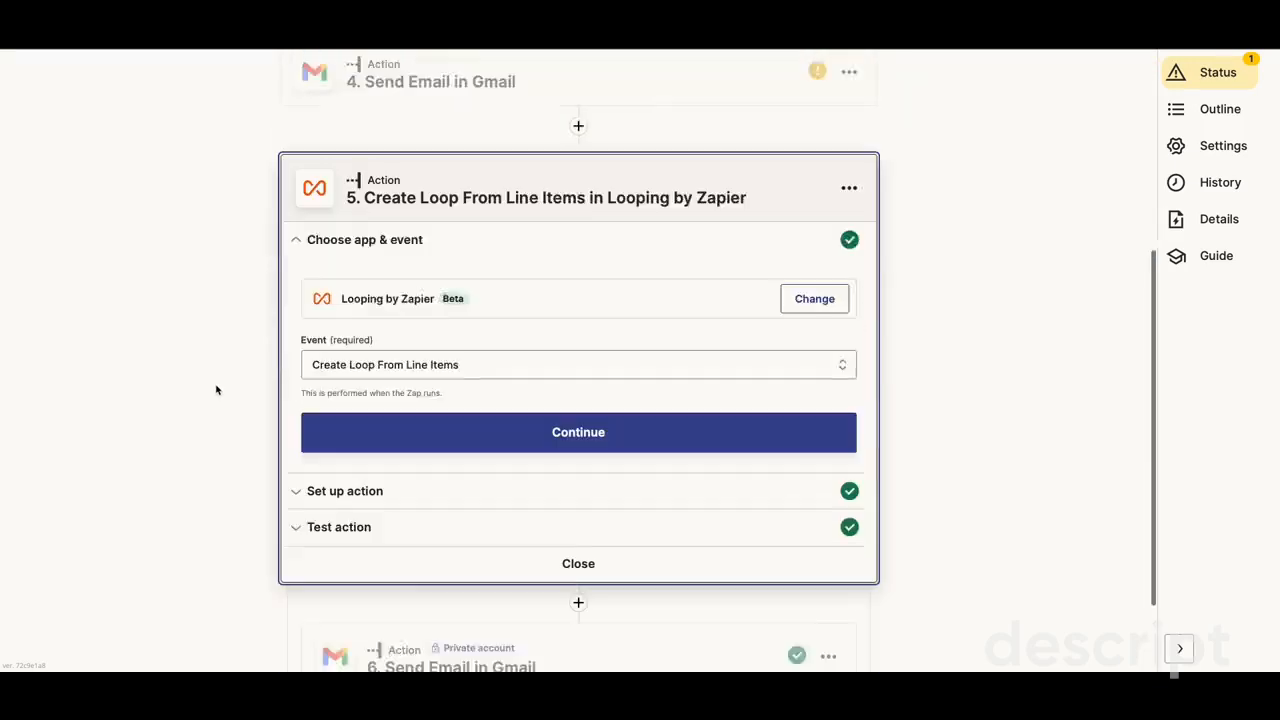
scroll(465, 391, down, 1)
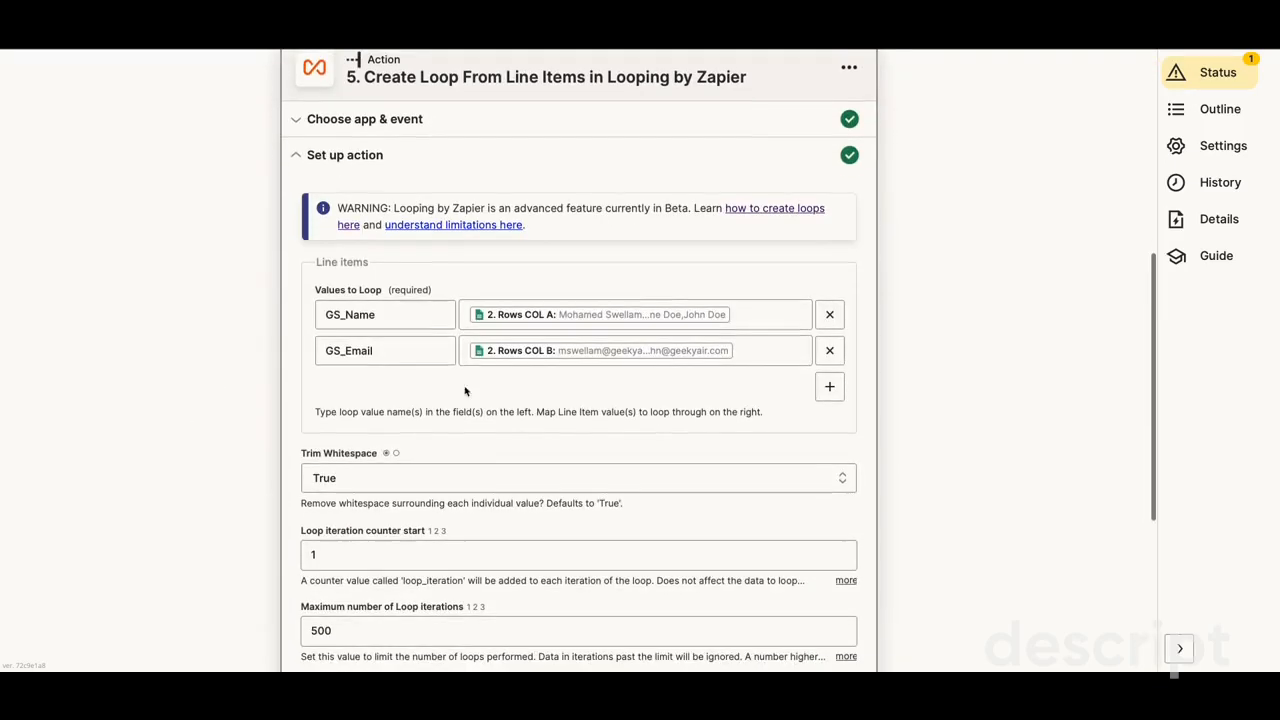
click(829, 315)
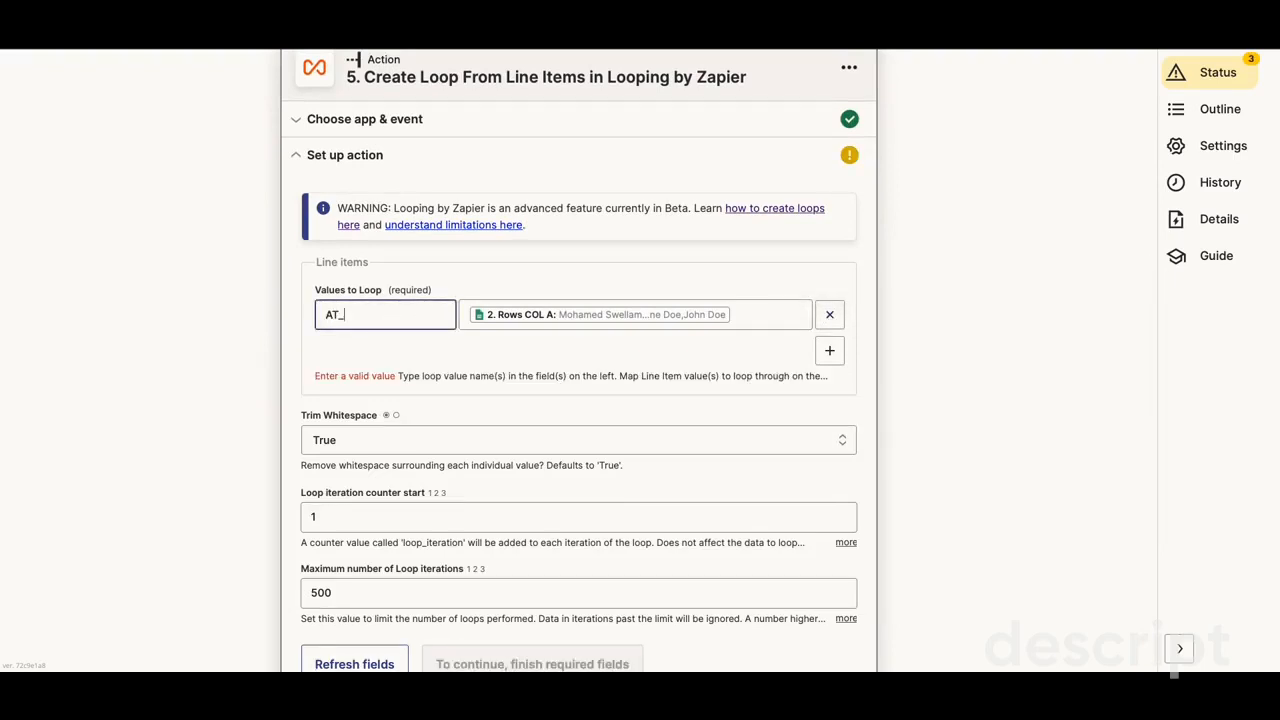
click(752, 315)
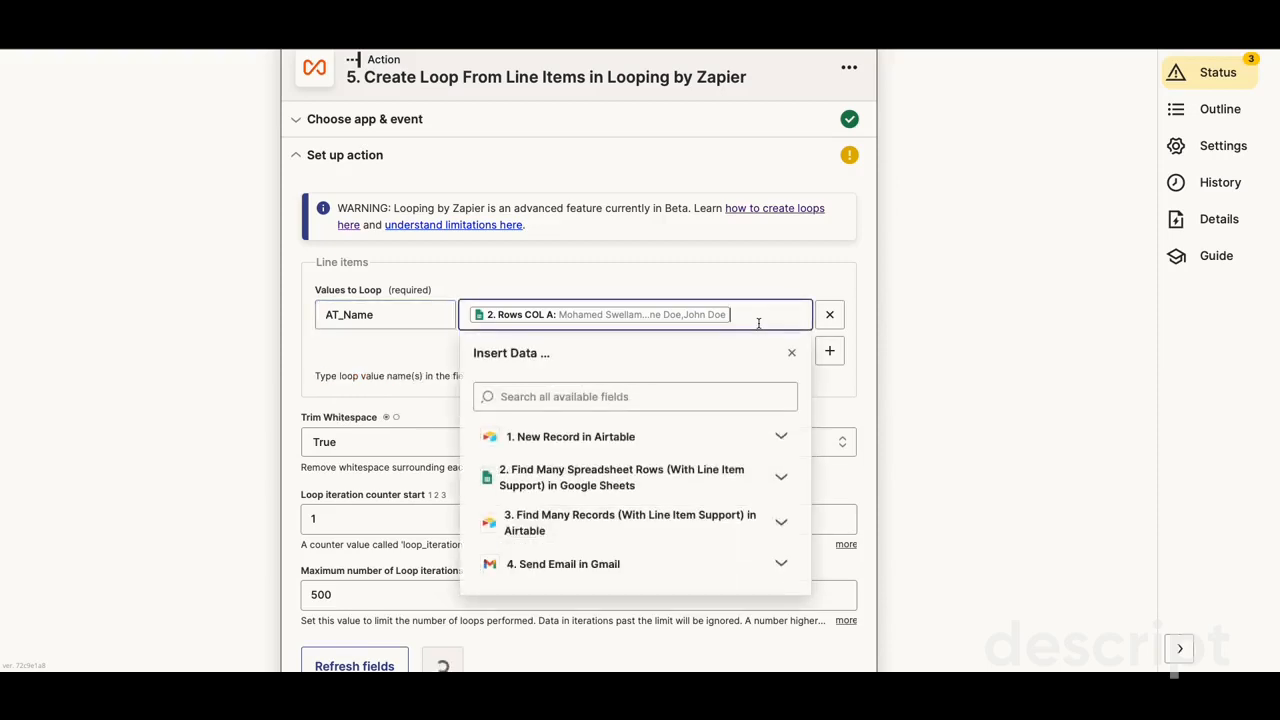
key(BackSpace)
click(540, 518)
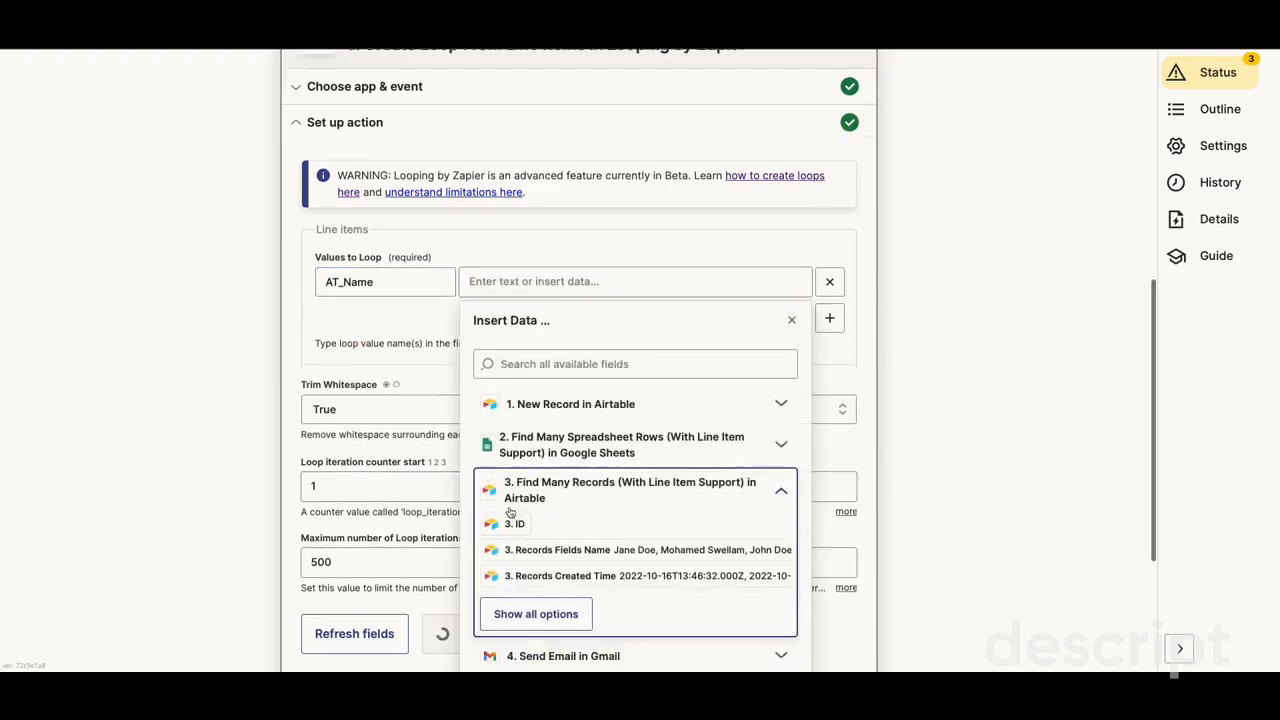
click(615, 517)
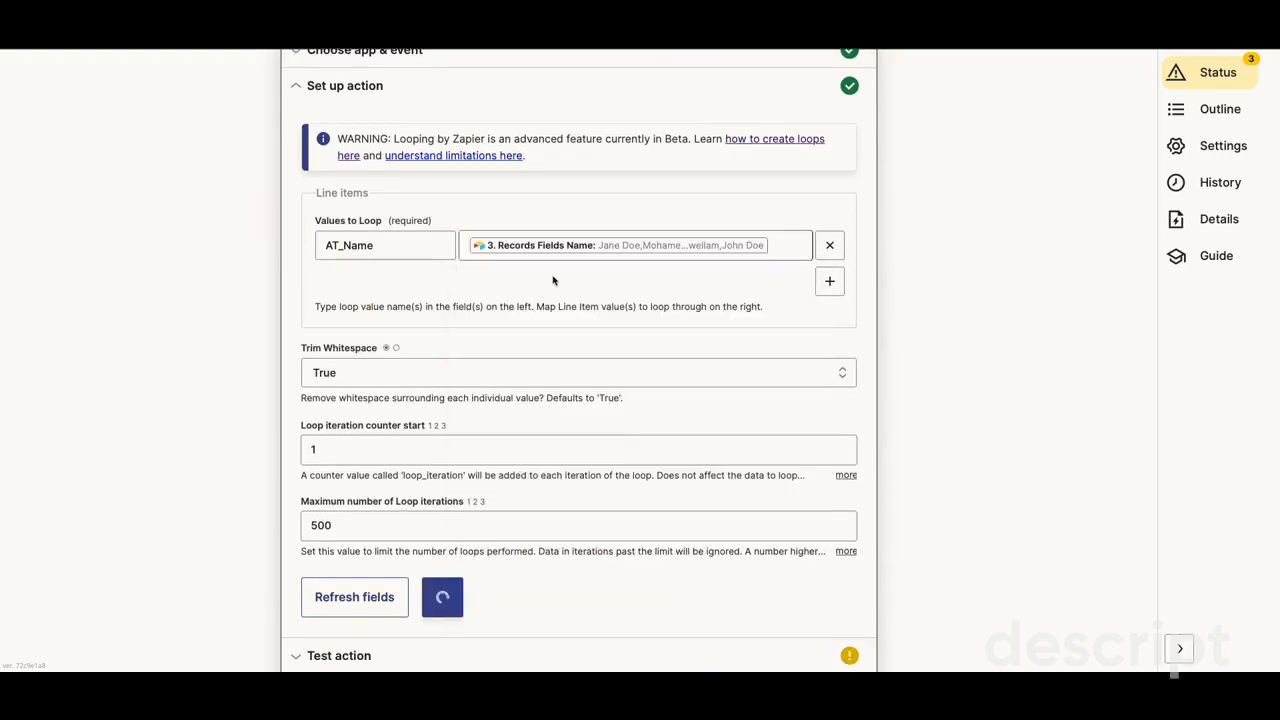
Add a second loop value named AT_Email, mapped to Records Fields Email from the Airtable Find Many Records action
click(833, 285)
click(403, 289)
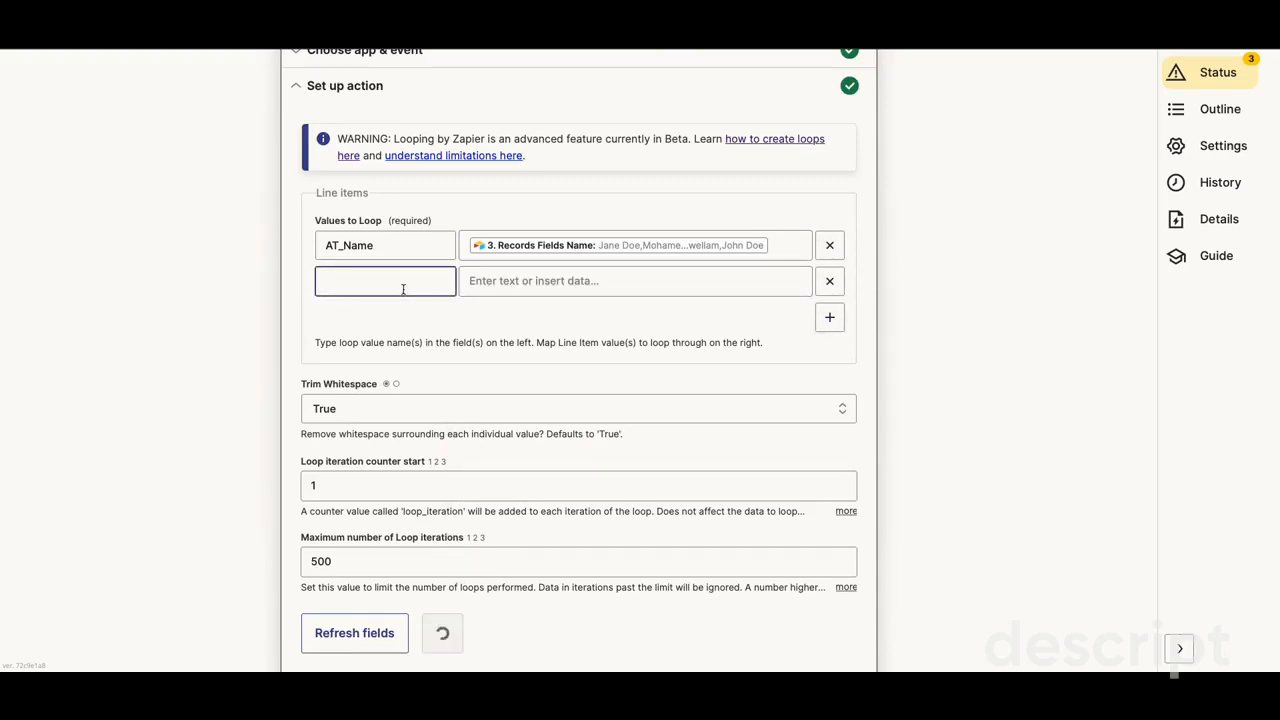
text(AT_Email)
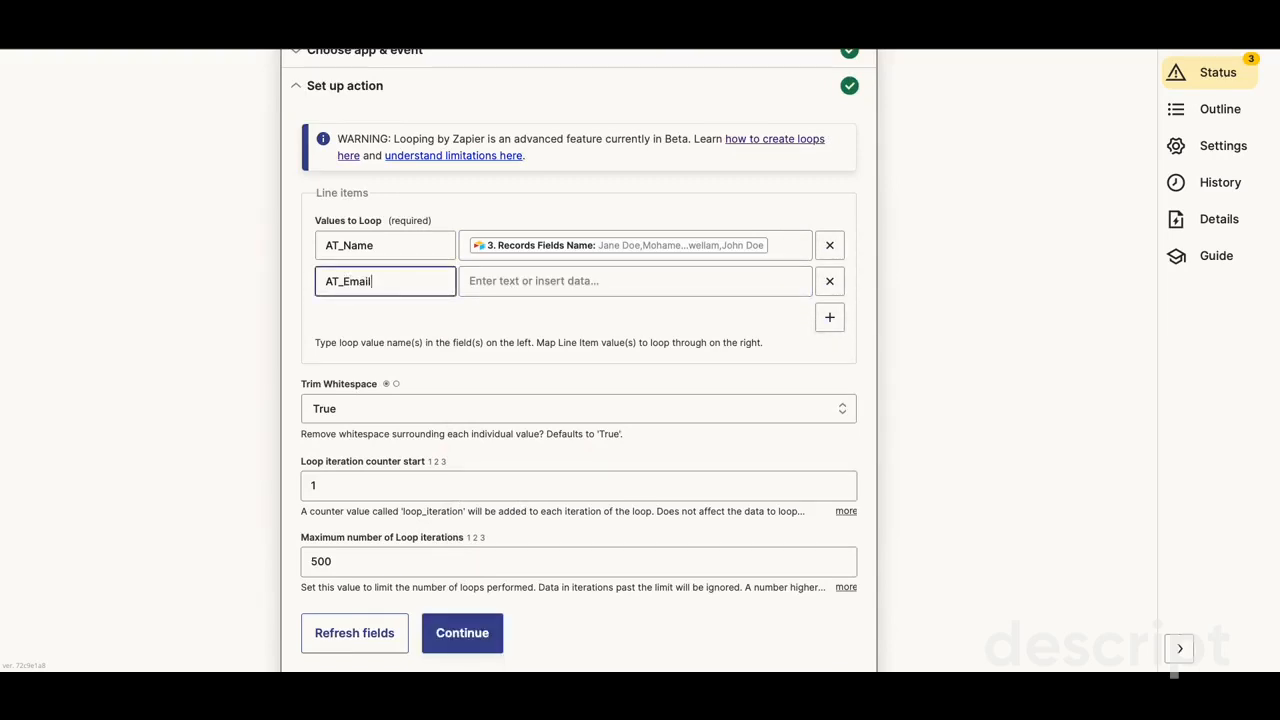
click(605, 284)
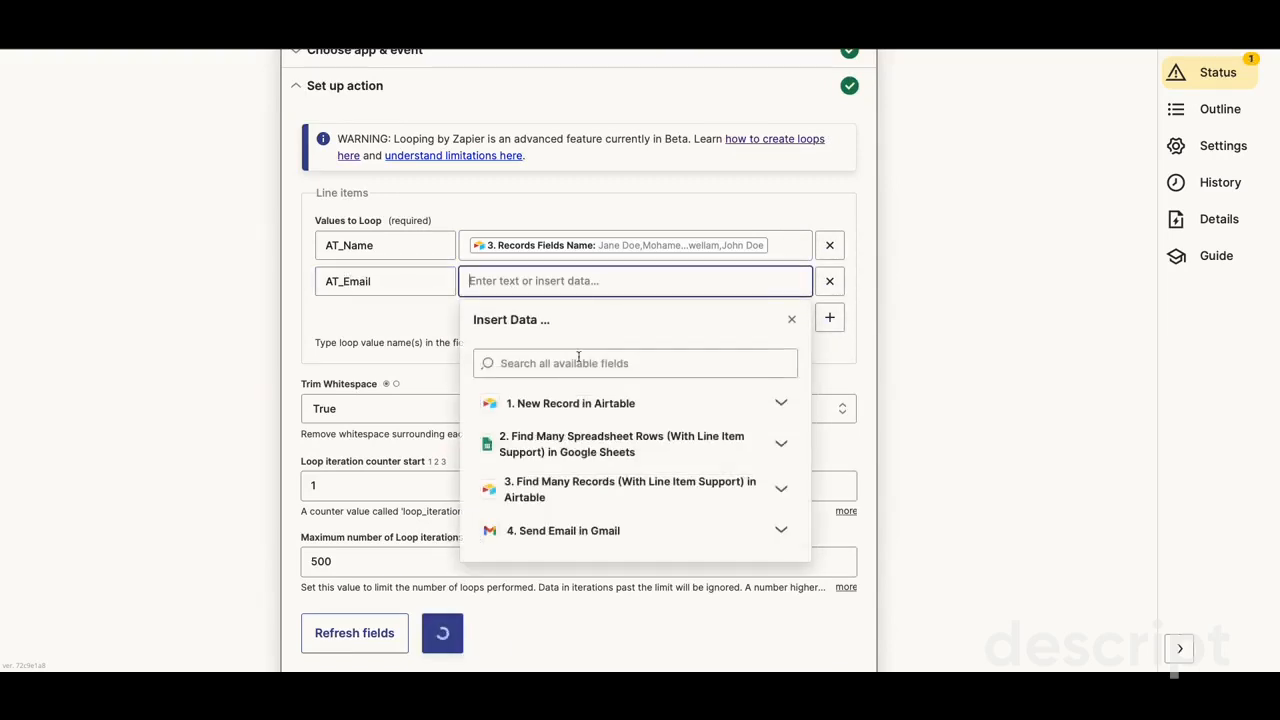
click(572, 491)
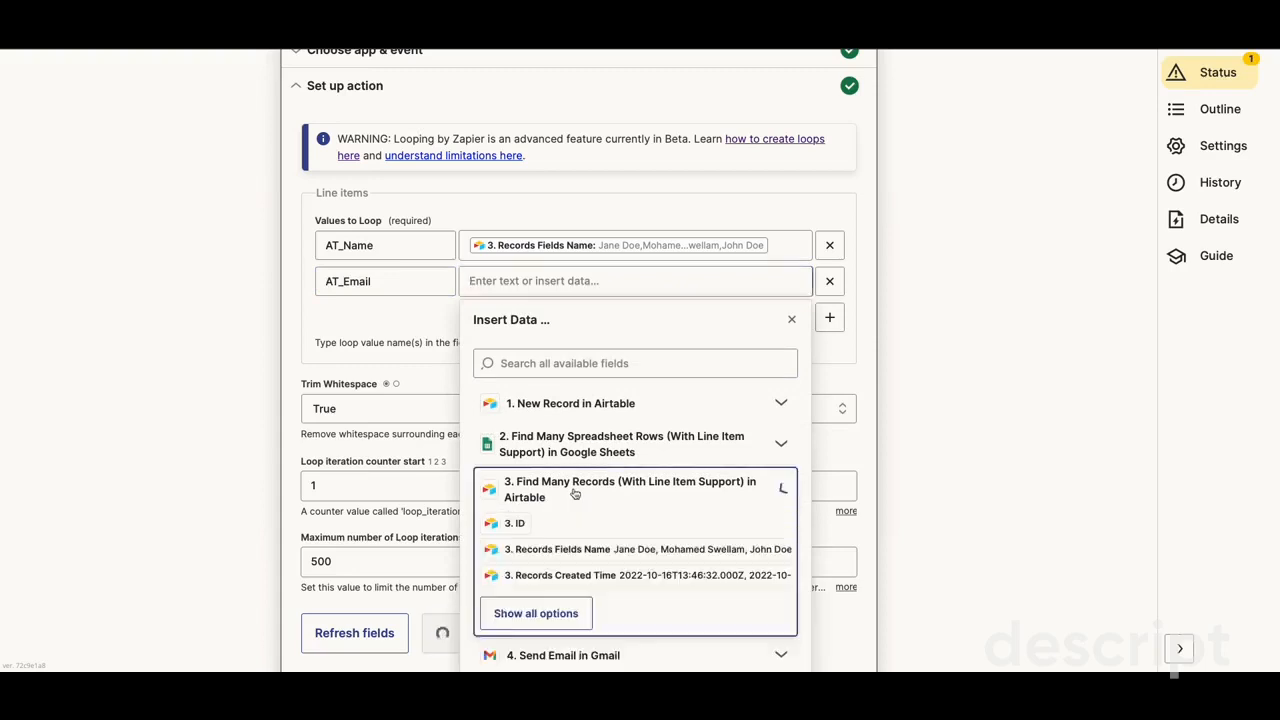
click(543, 612)
click(637, 472)
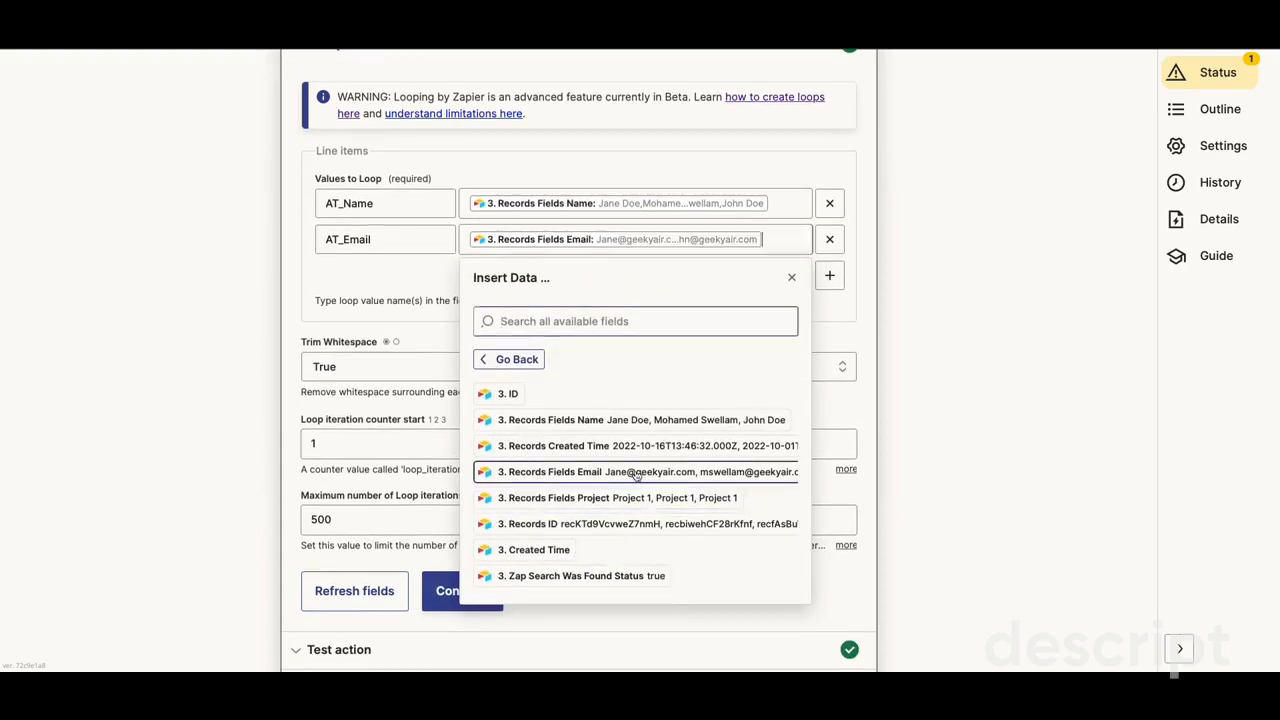
click(211, 289)
Retest the loop action with the Airtable values and review the returned loop iterations
scroll(354, 500, down, 3)
click(347, 411)
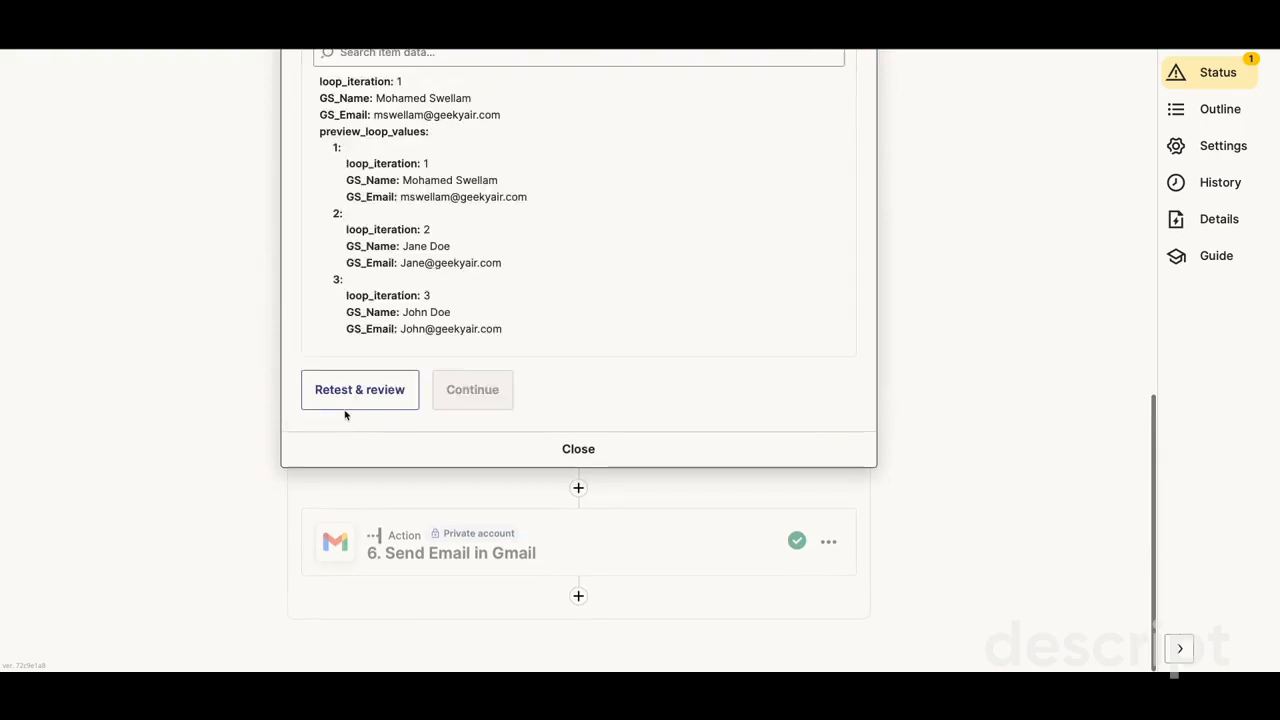
scroll(257, 371, down, 3)
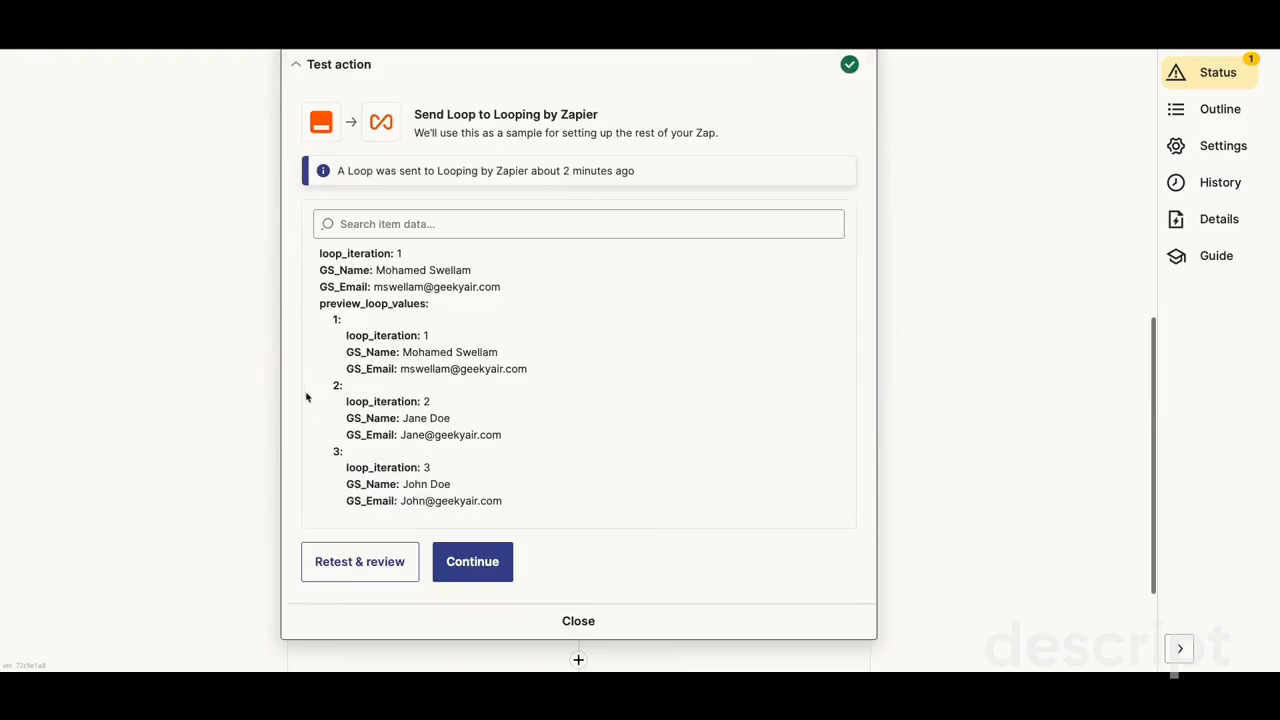
click(334, 557)
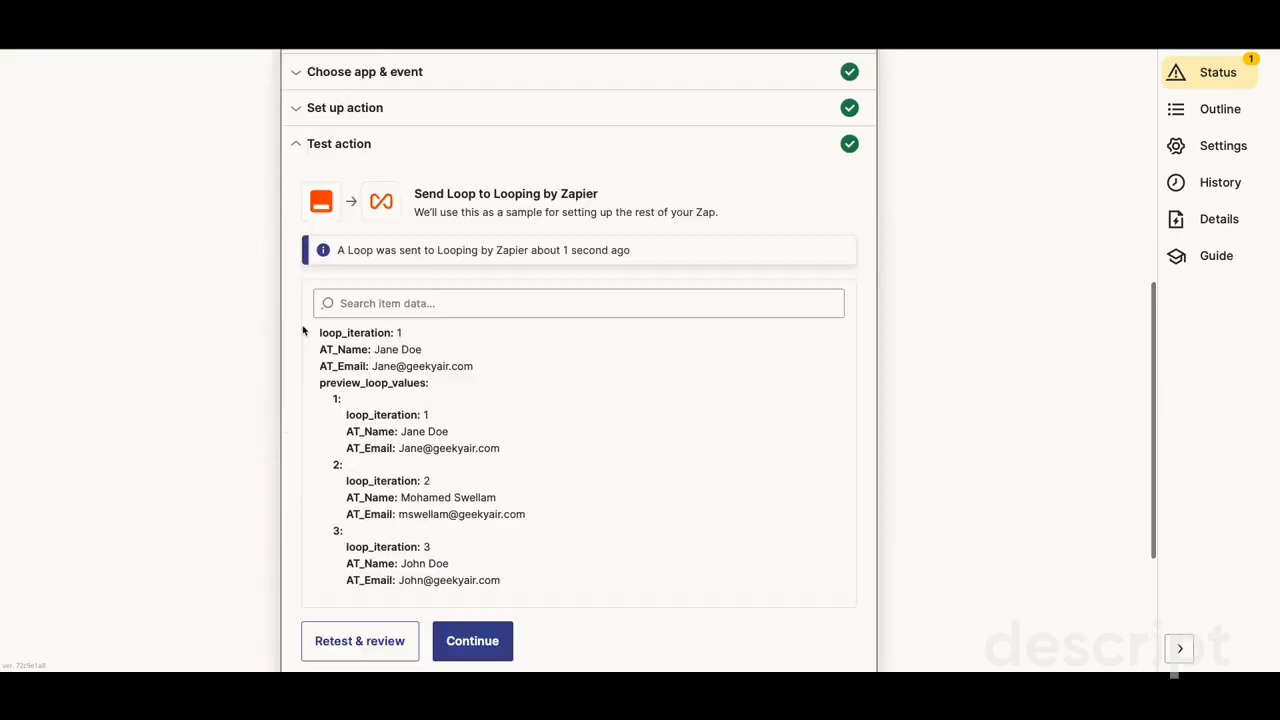
scroll(380, 482, down, 5)
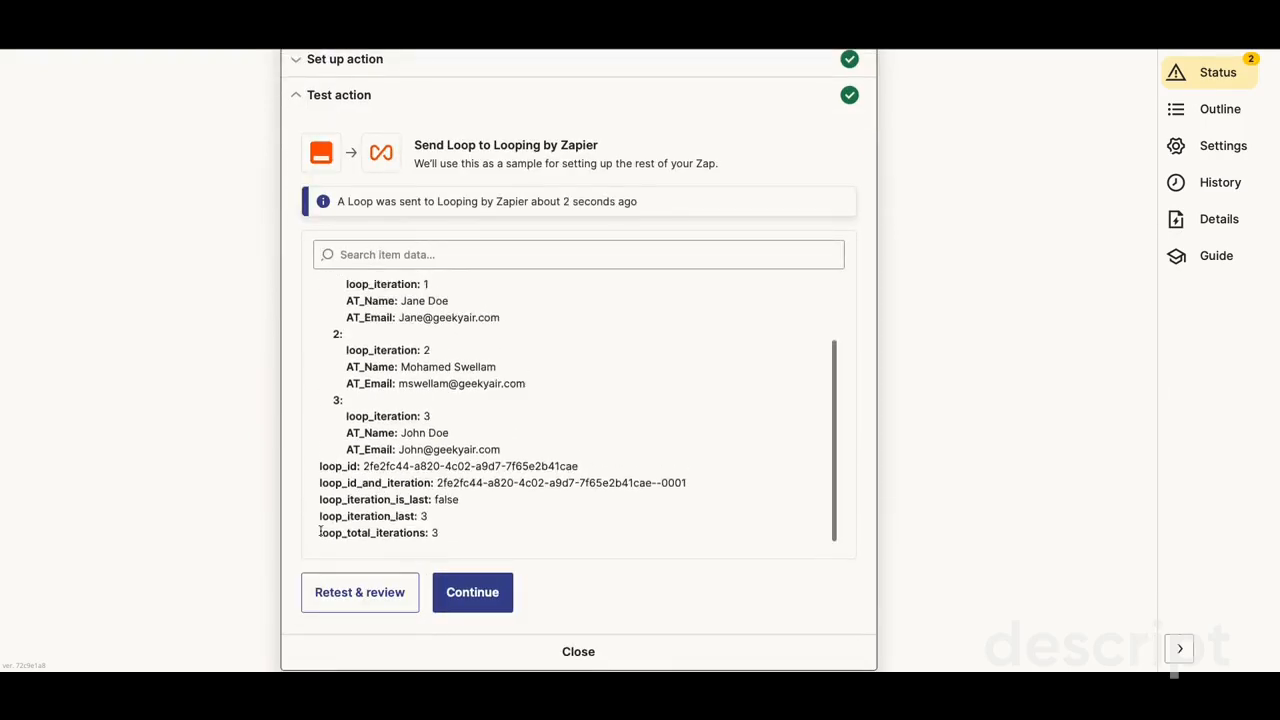
Replace the GS Email recipient of the Gmail action inside the loop with the loop's single AT Email value
click(380, 534)
scroll(346, 465, down, 2)
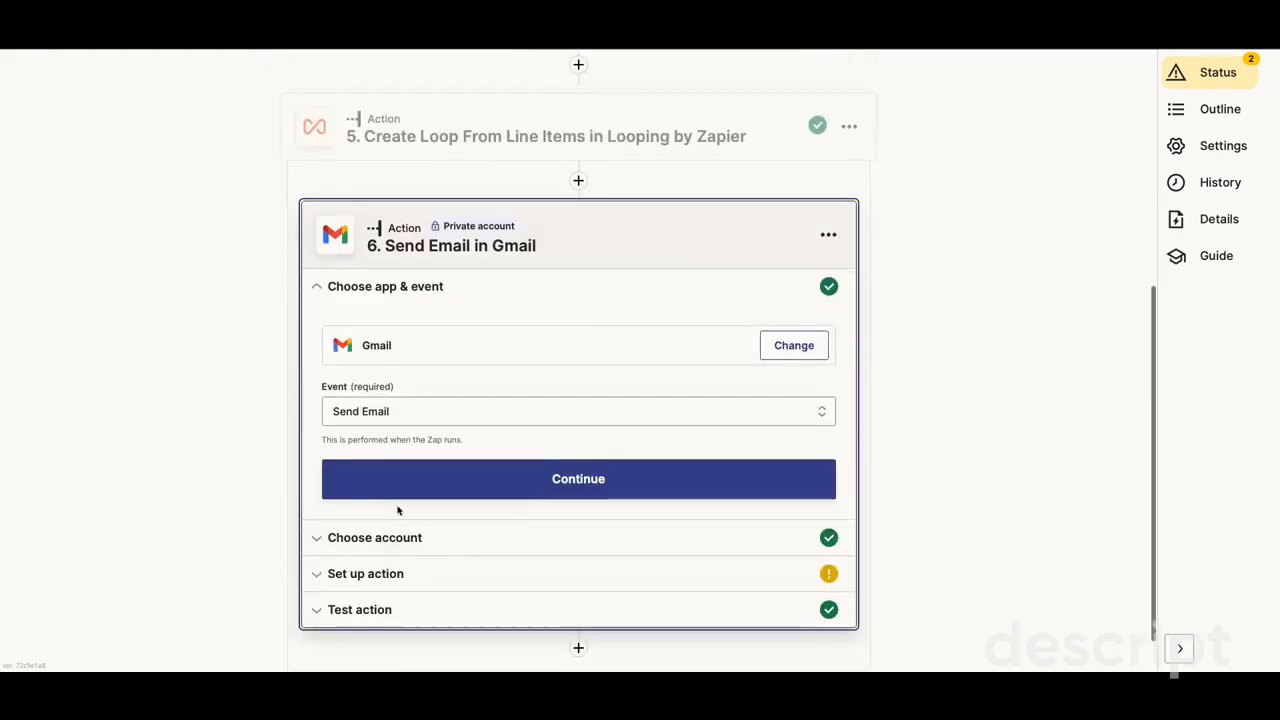
click(388, 534)
click(363, 532)
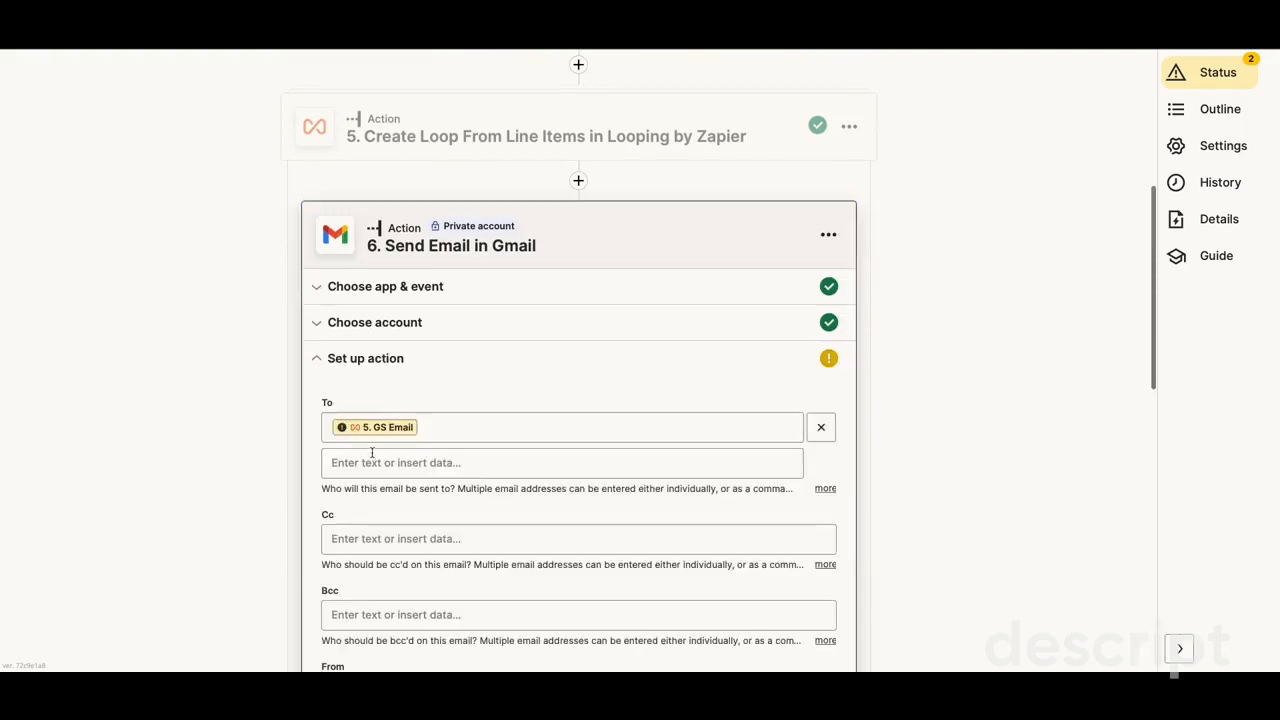
click(457, 425)
key(BackSpace)
scroll(368, 538, down, 2)
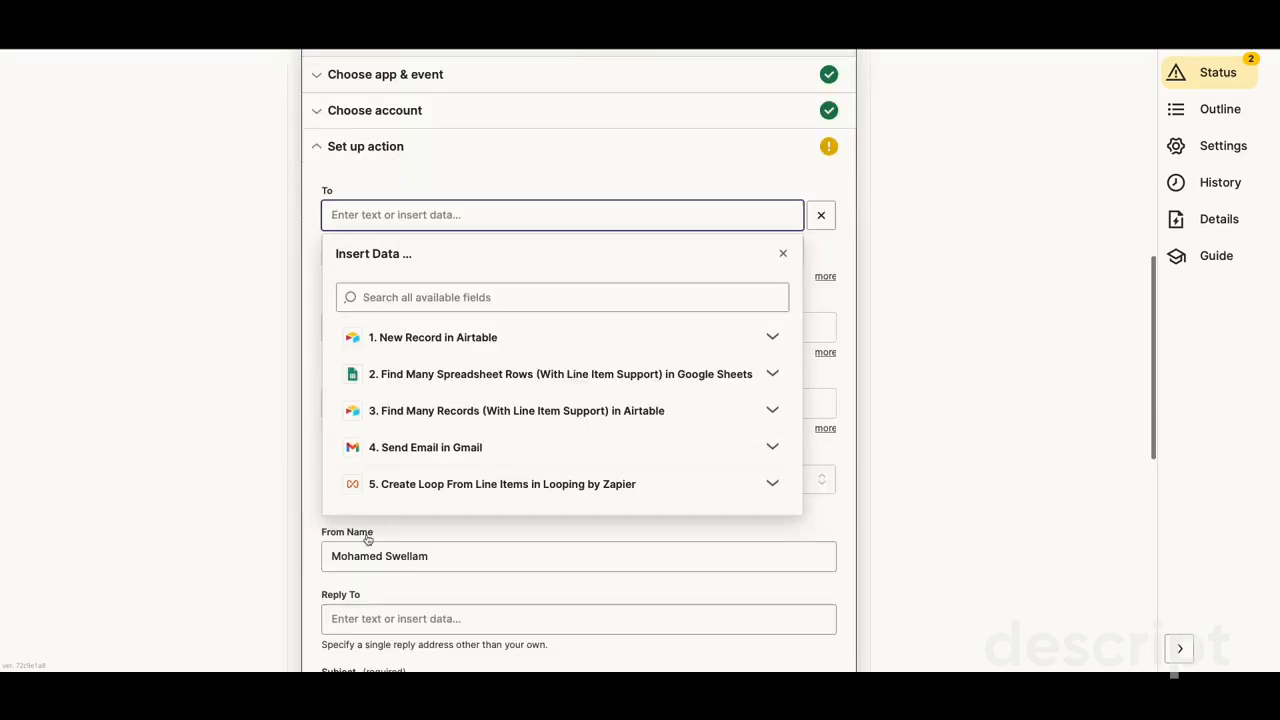
click(434, 484)
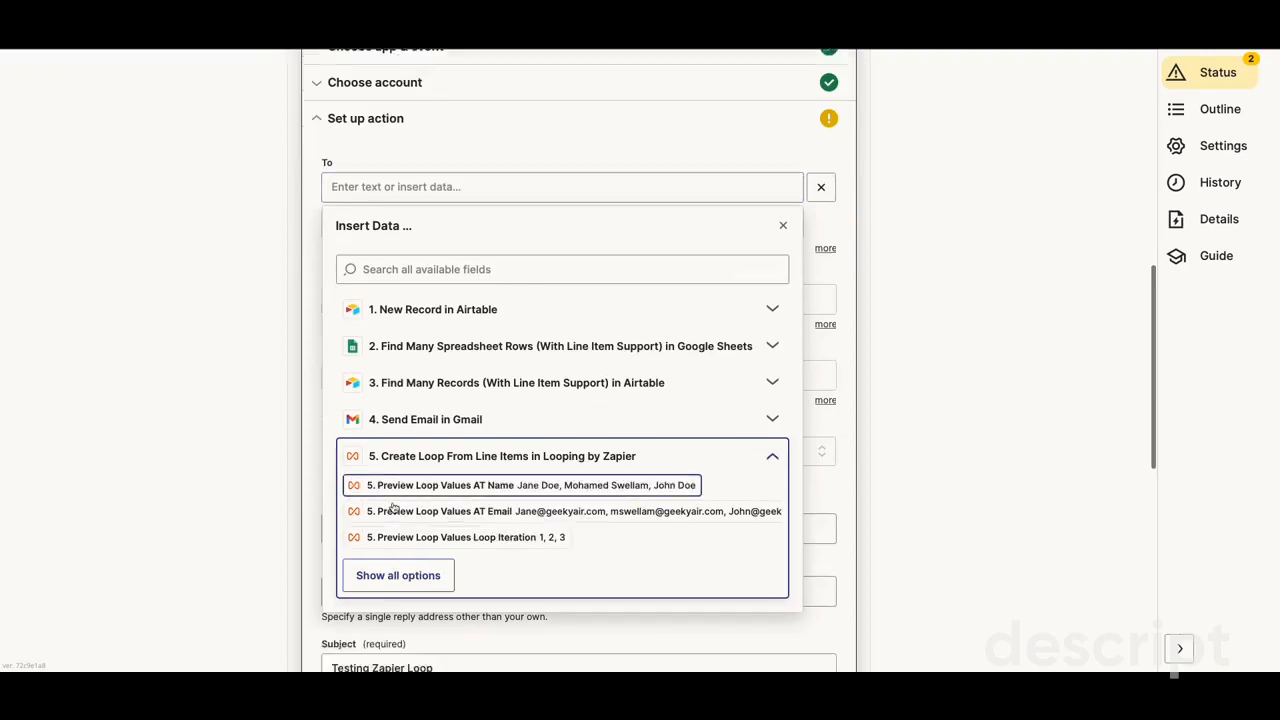
click(396, 556)
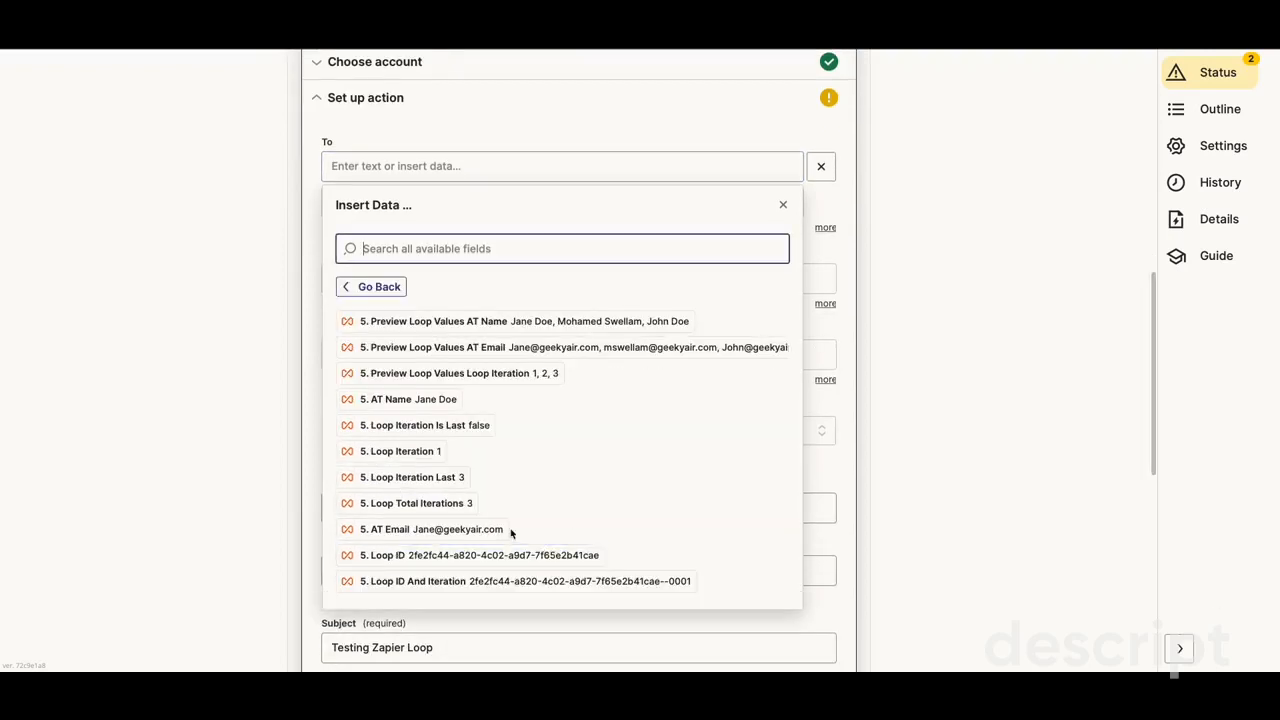
click(414, 539)
click(305, 313)
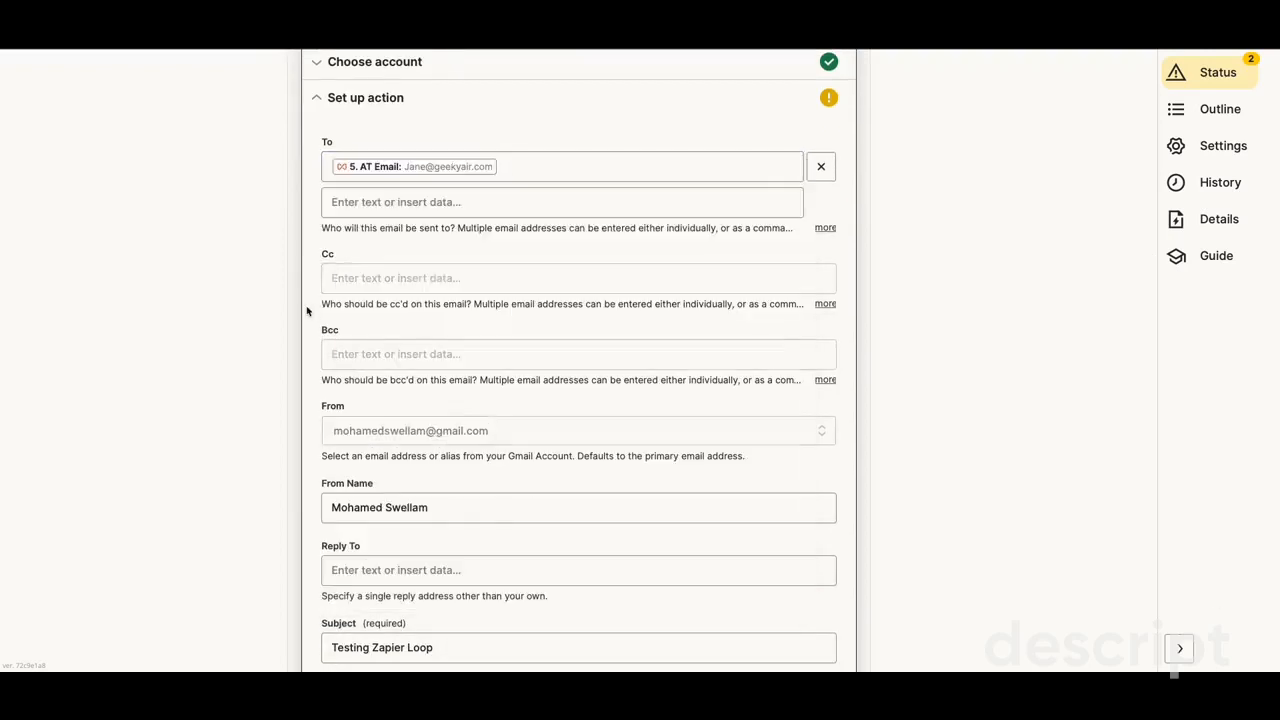
Remove the GS Name value after "Hi" in the email body
scroll(306, 317, down, 3)
click(433, 498)
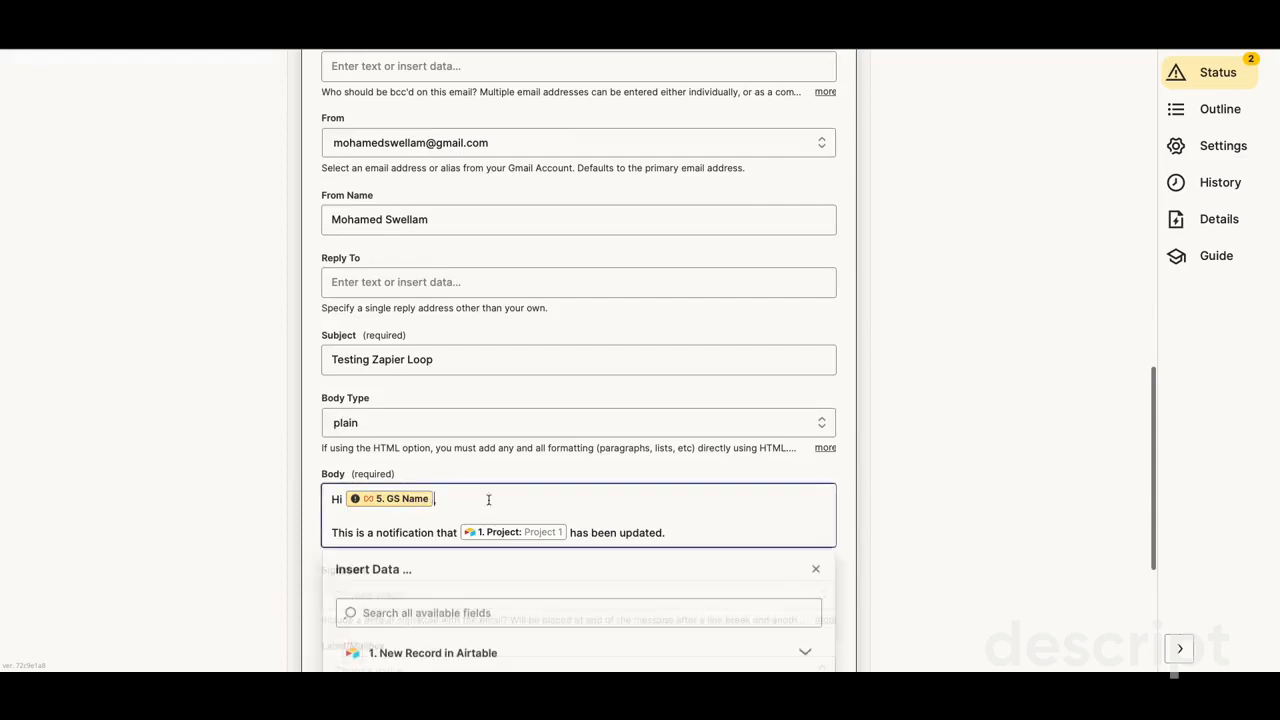
key(BackSpace)
scroll(418, 578, down, 1)
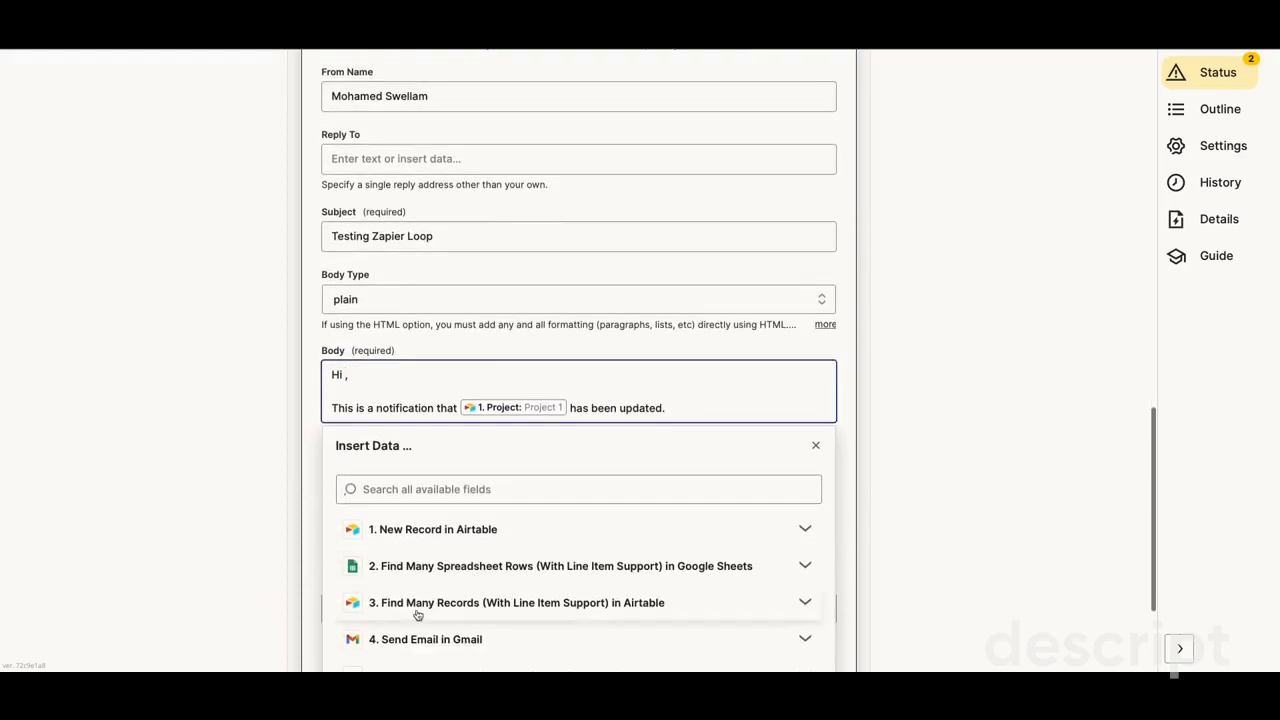
click(420, 607)
scroll(425, 608, down, 1)
click(426, 607)
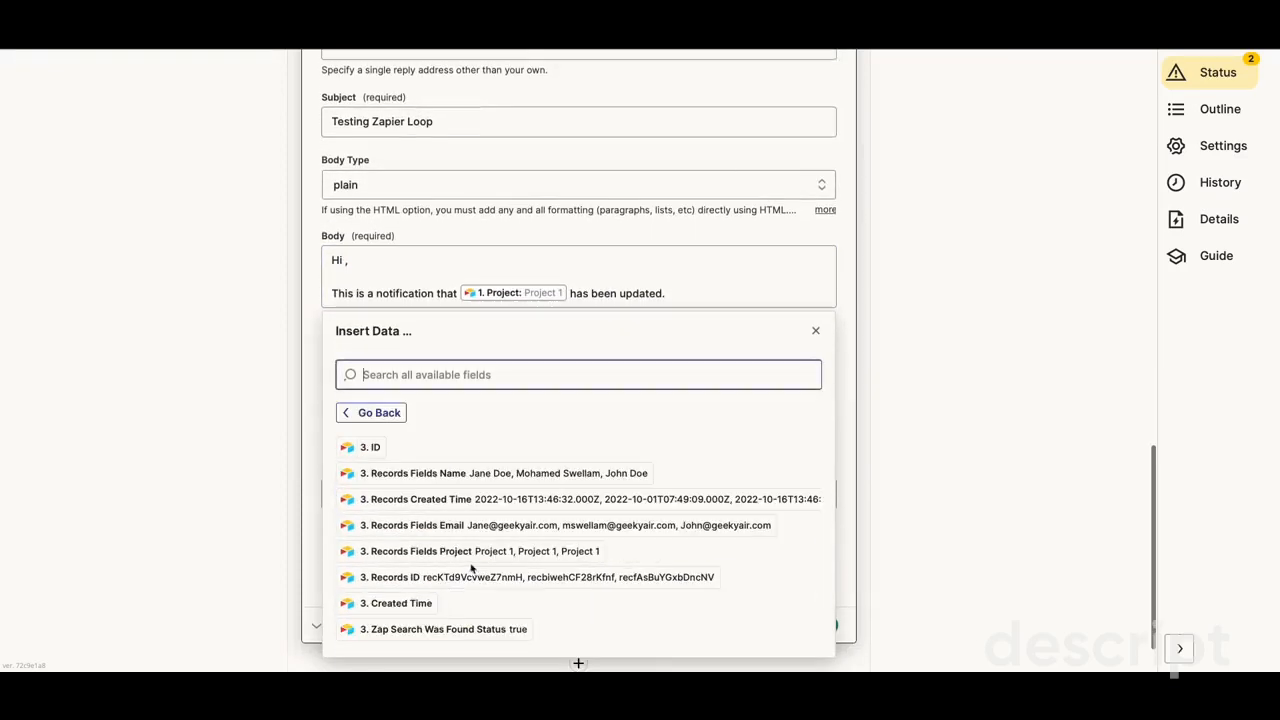
click(378, 417)
Insert the loop action's single AT Name value after "Hi" in the email body
click(446, 563)
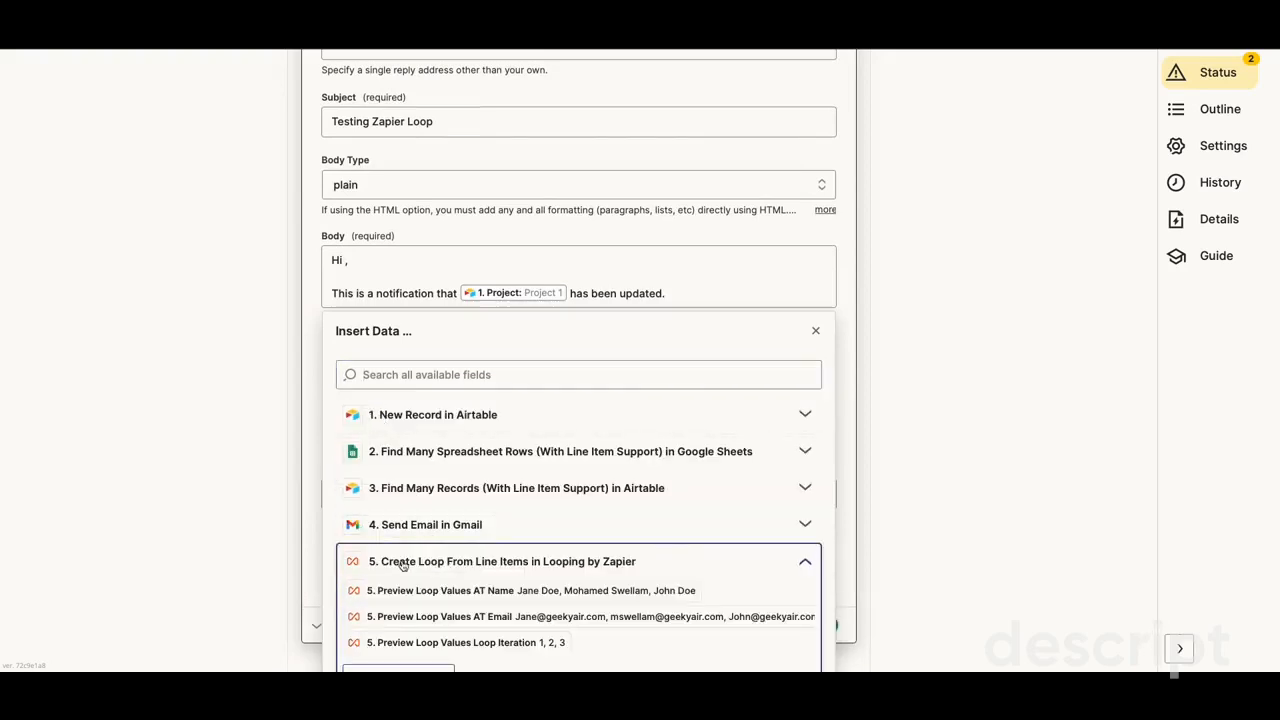
scroll(420, 590, down, 1)
click(412, 609)
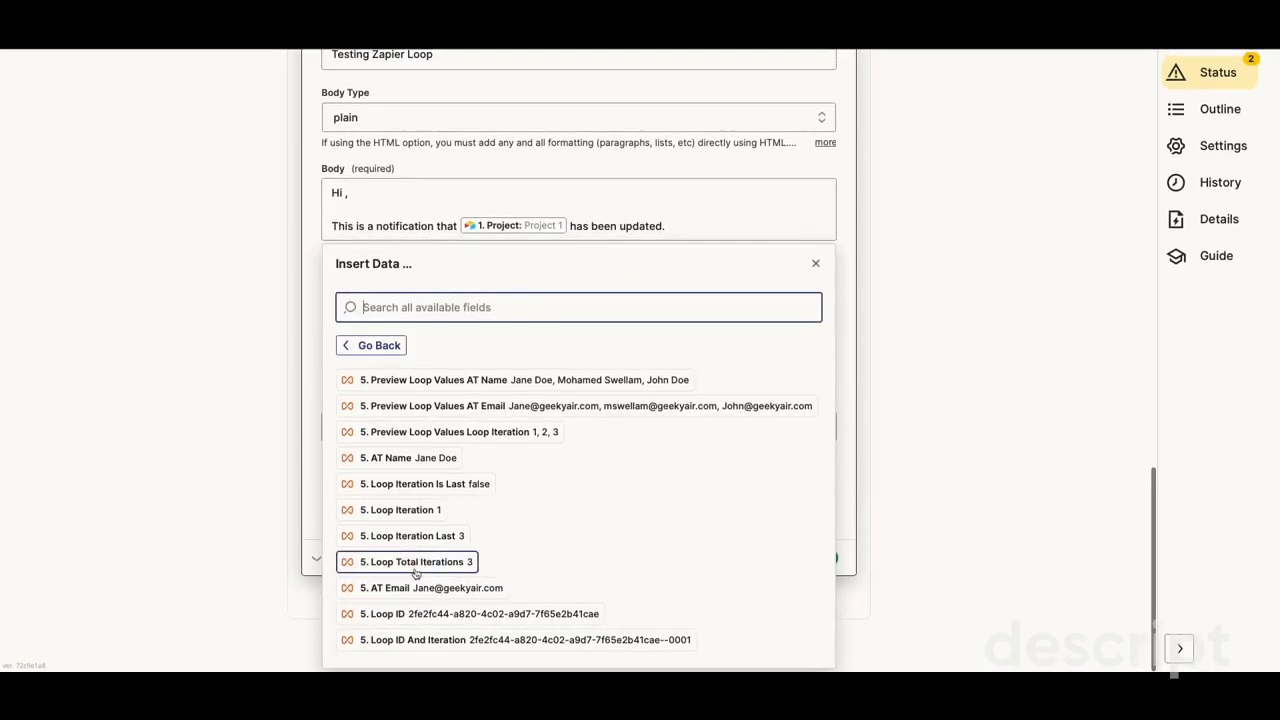
click(434, 465)
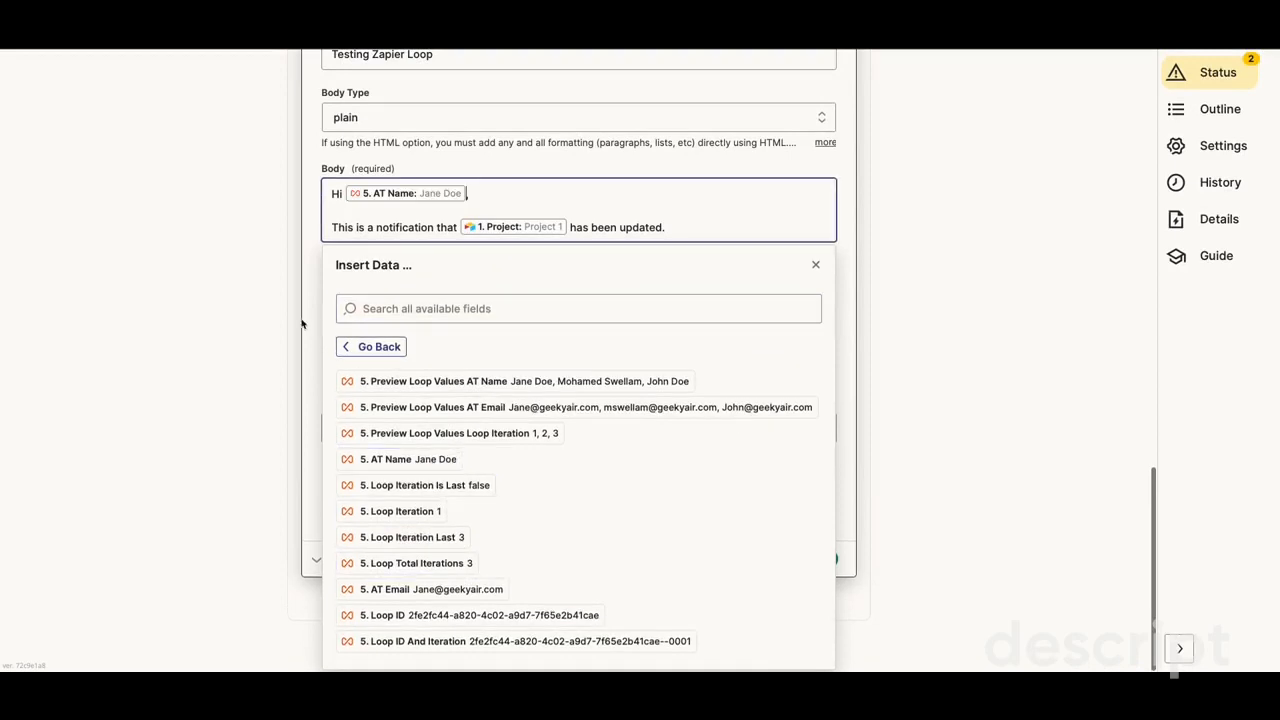
click(306, 320)
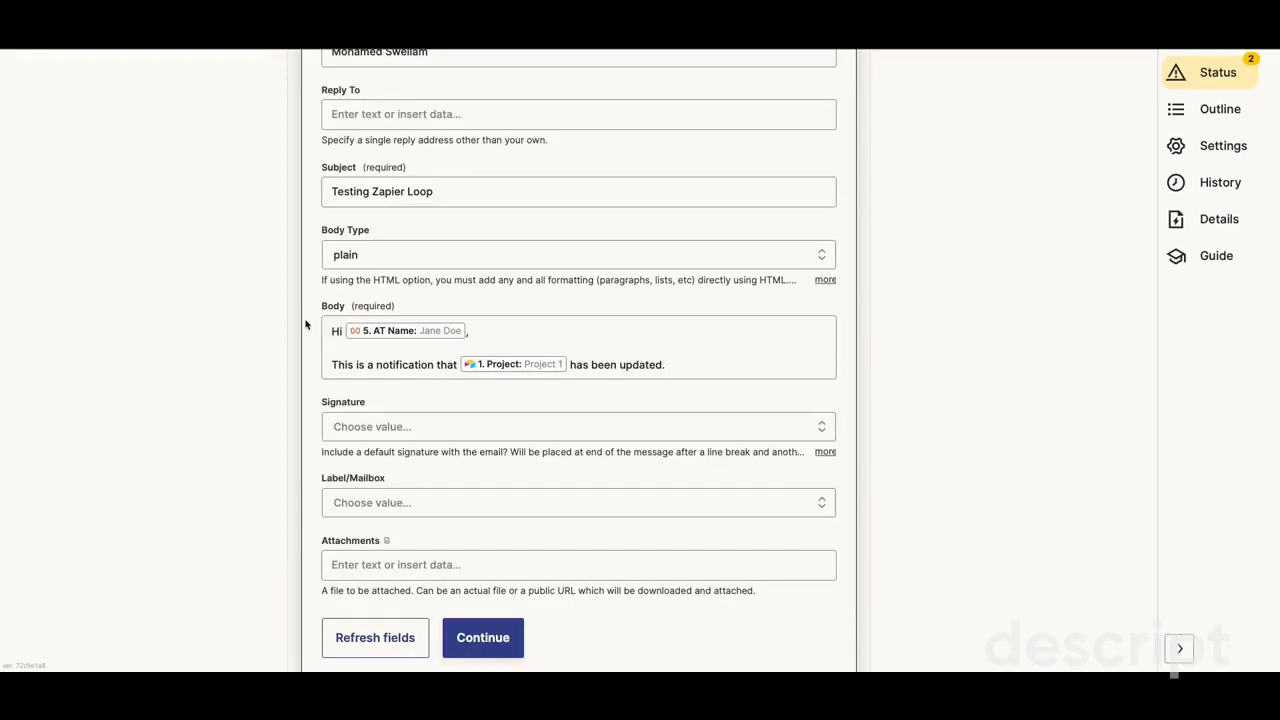